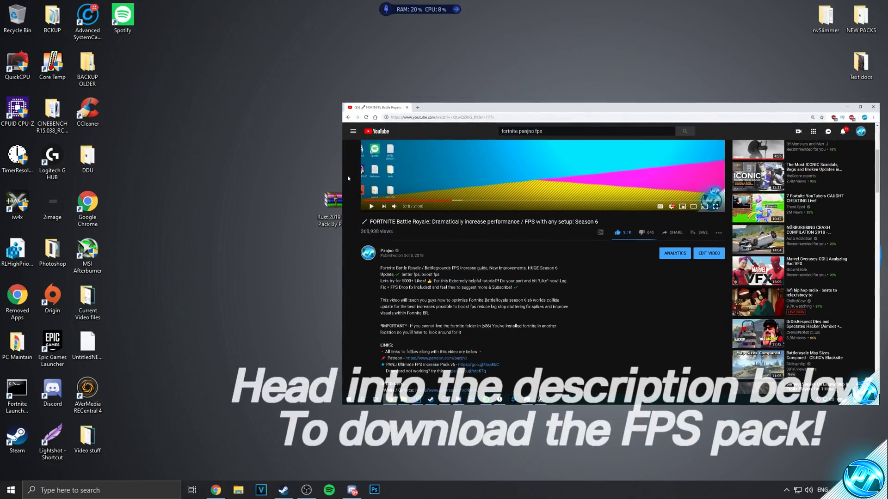
Open the download link for PANJ Ultimate FPS increase Pack v6 from the YouTube video description.
scroll(347, 179, up, 3)
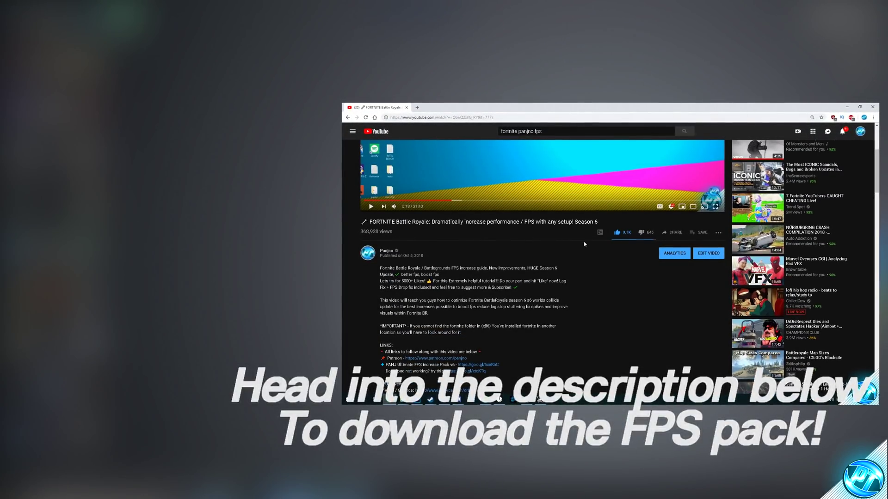
scroll(706, 258, down, 4)
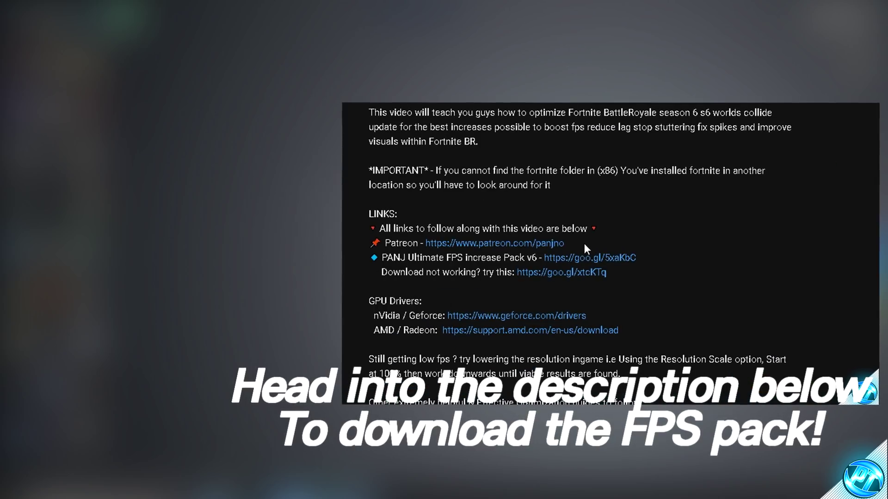
click(585, 258)
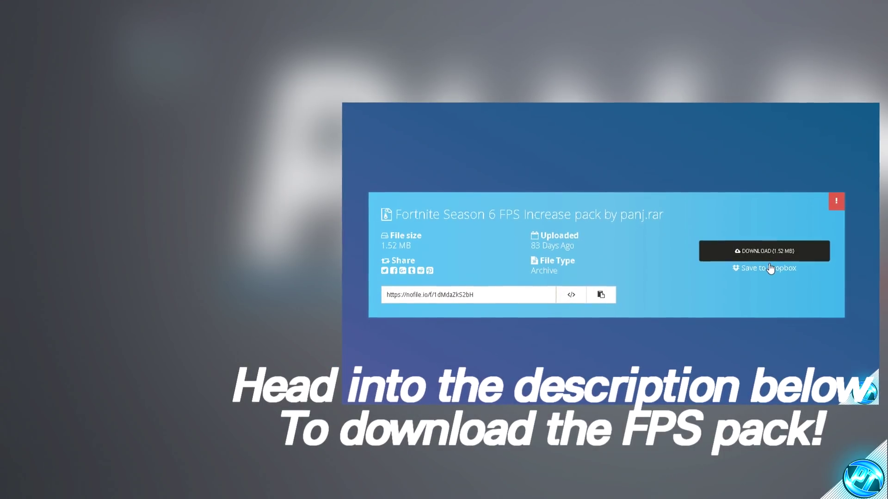
Extract the Rust 2019 FPS Pack By Panj archive directly onto the desktop.
right_click(165, 46)
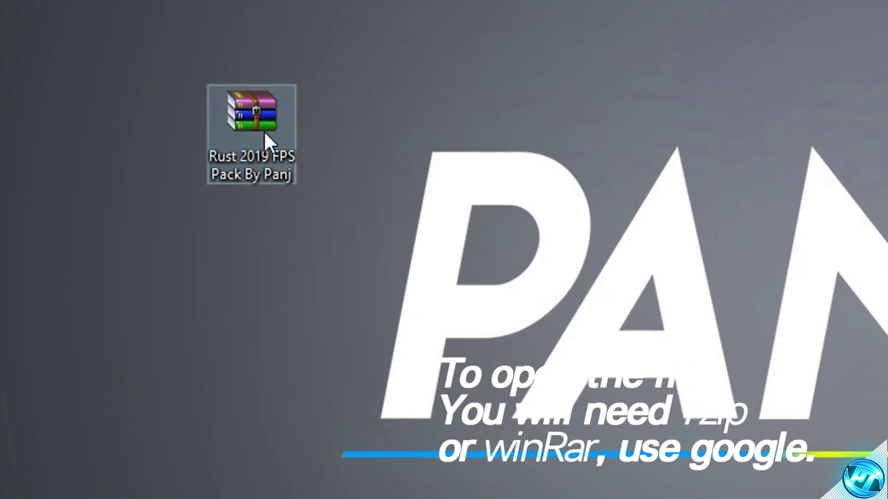
right_click(263, 132)
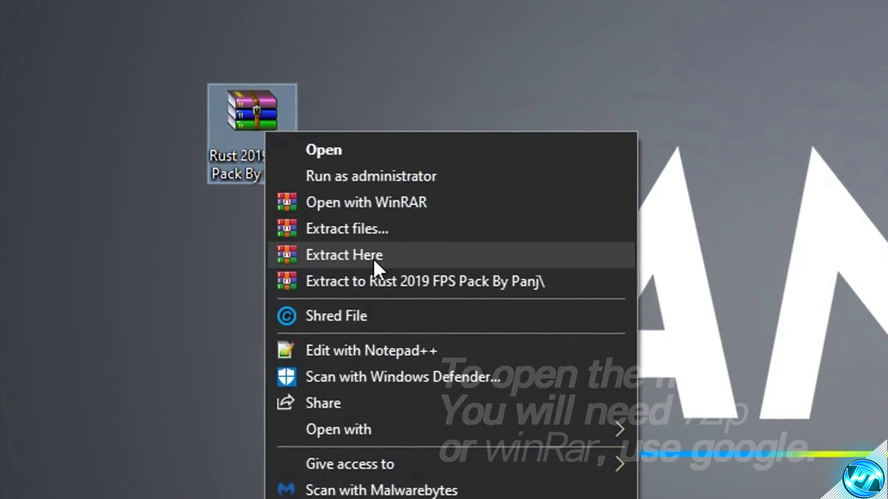
click(352, 259)
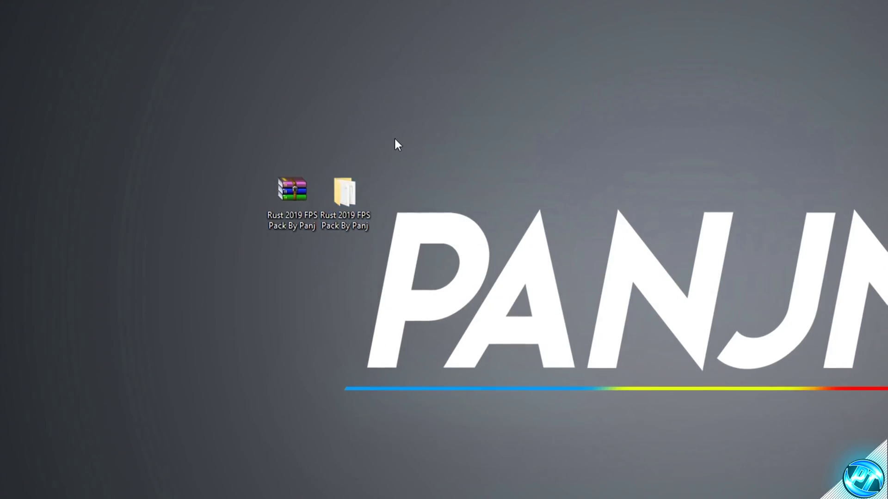
Open the Recommended competitive folder inside the extracted pack's Configs folder and move its window aside on the desktop.
double_click(342, 211)
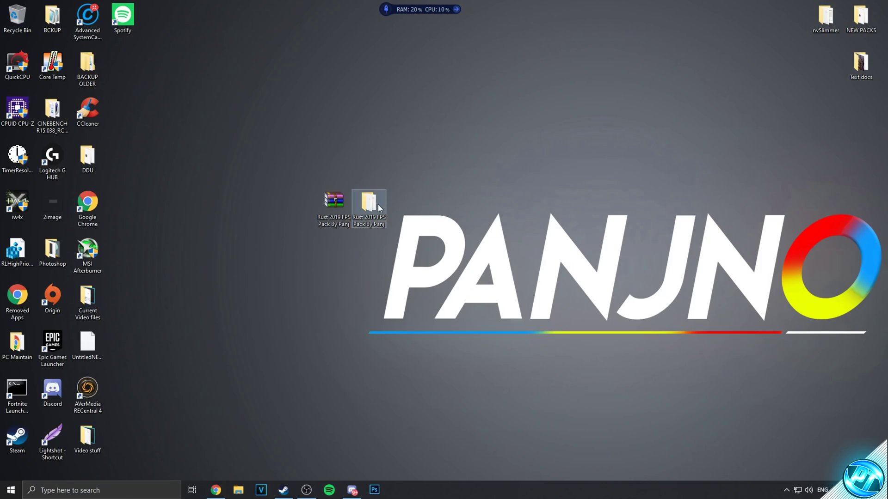
double_click(377, 204)
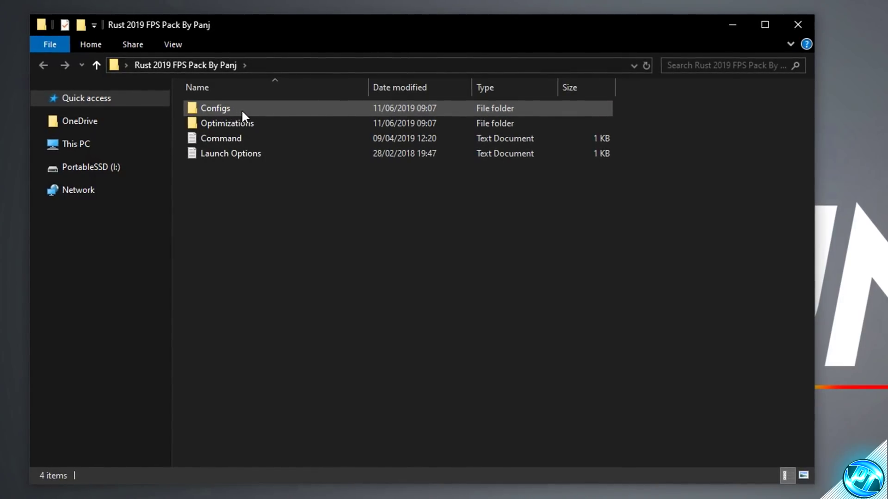
double_click(242, 109)
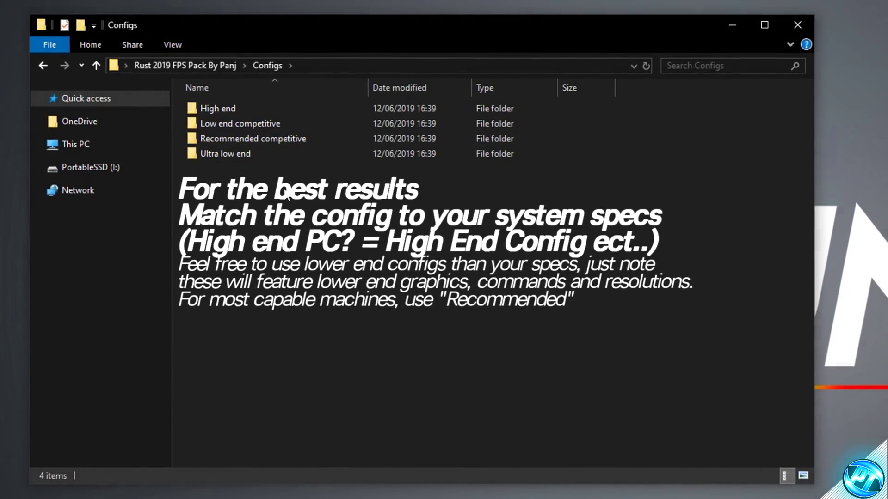
mouse_move(280, 121)
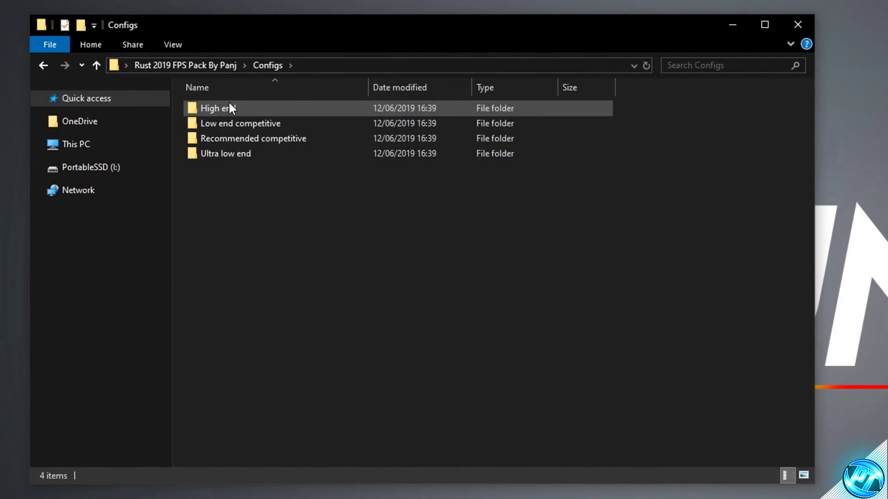
mouse_move(299, 142)
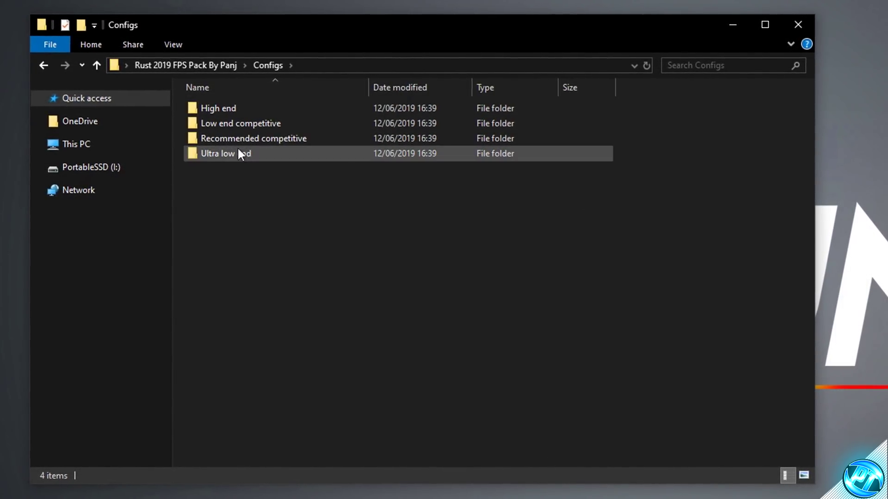
double_click(299, 138)
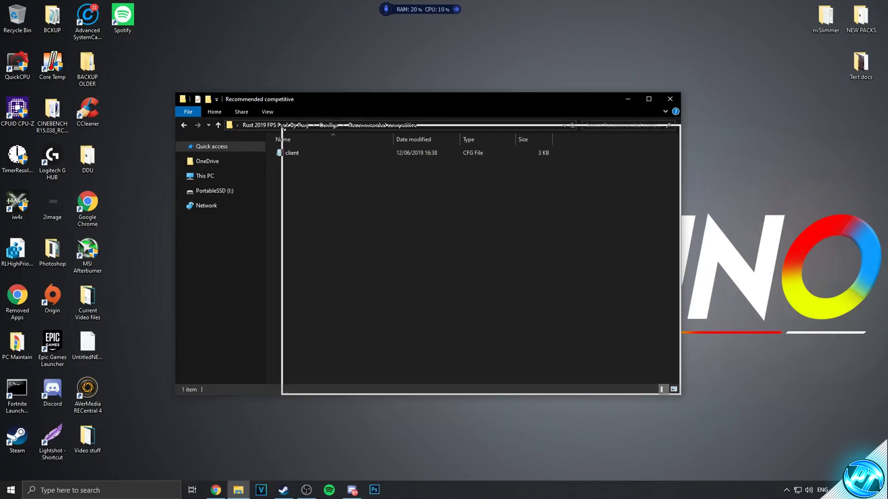
drag(283, 126, 327, 125)
drag(612, 120, 614, 121)
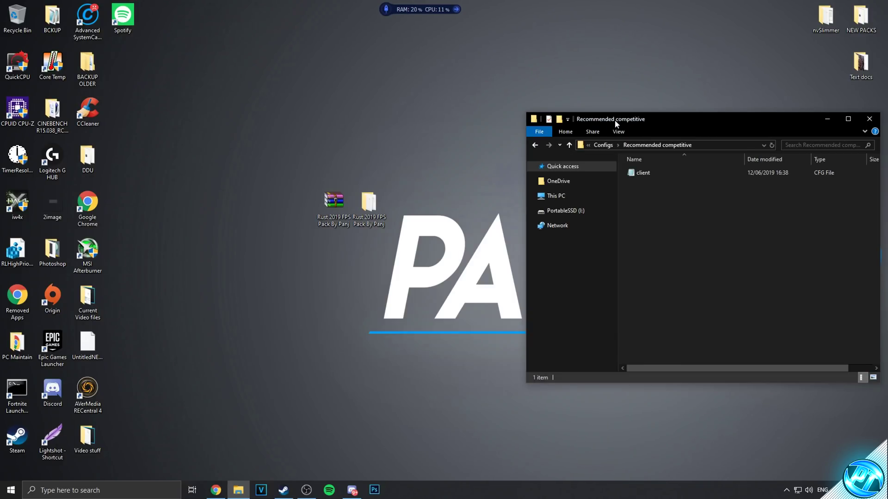
Switch to Steam, browse Rust's local files from its properties, and close the properties dialog.
click(285, 490)
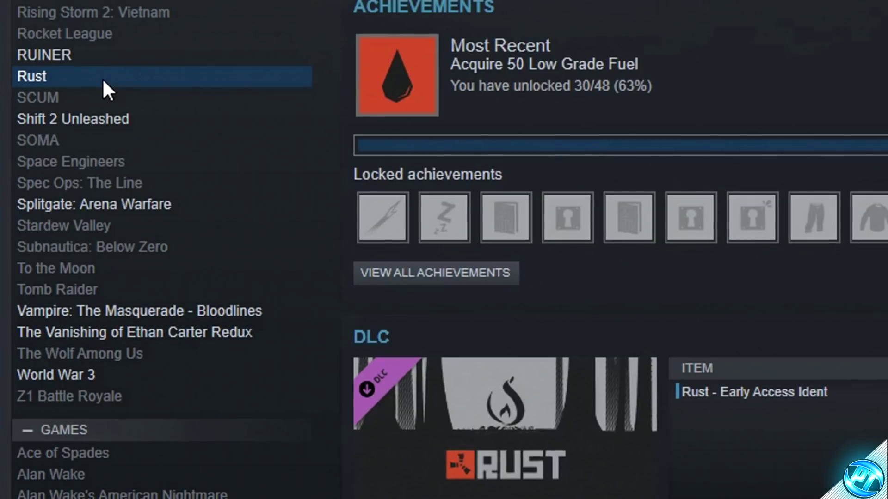
right_click(40, 272)
click(168, 439)
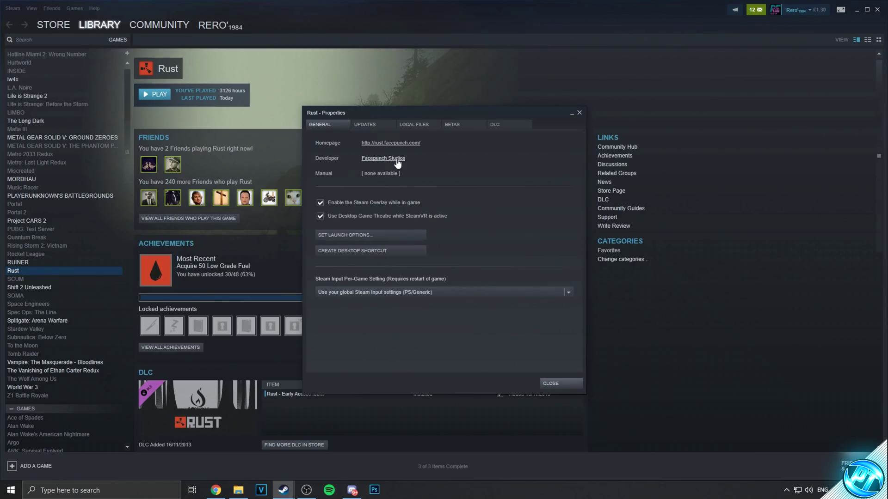
click(416, 124)
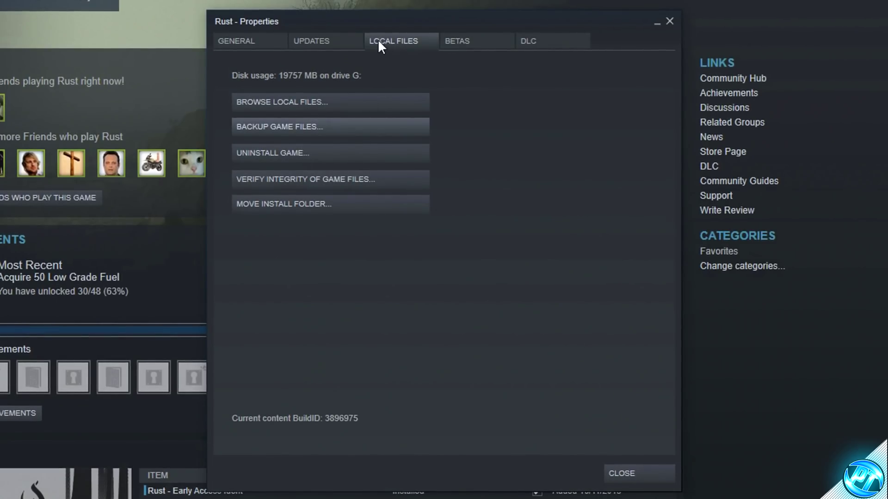
click(284, 103)
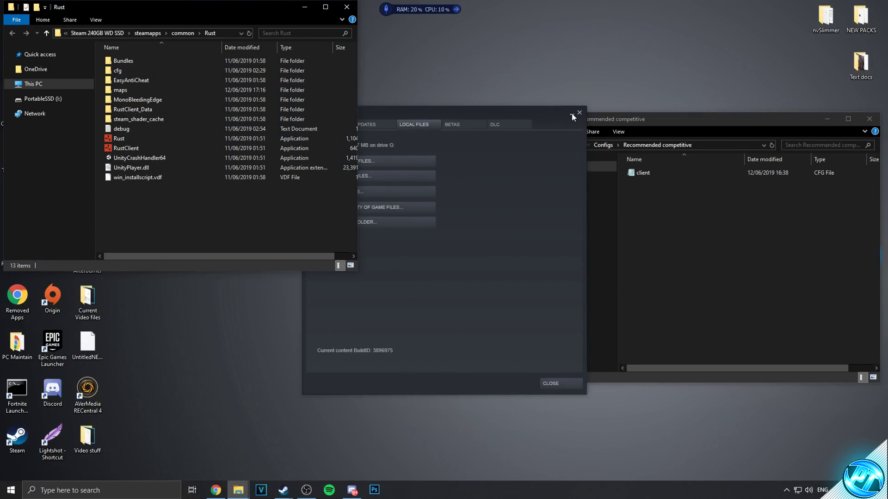
click(578, 113)
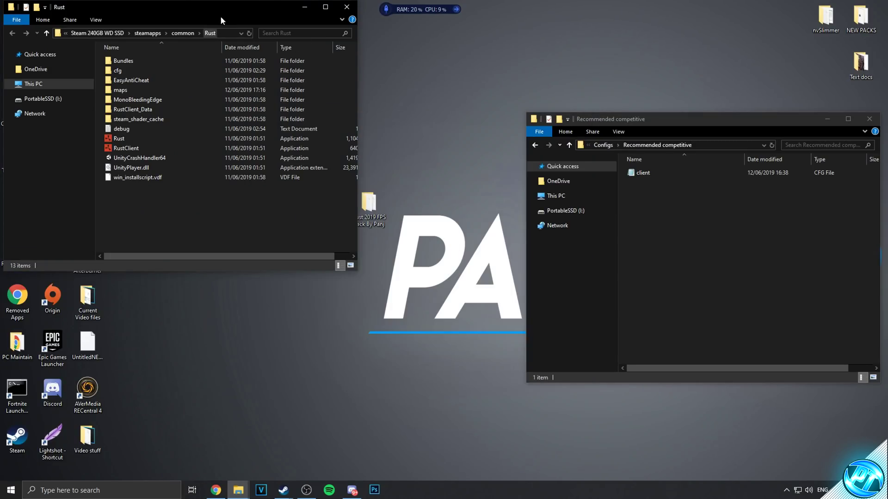
Enlarge the Rust installation folder window and open its cfg folder.
drag(220, 17, 319, 21)
drag(377, 277, 476, 397)
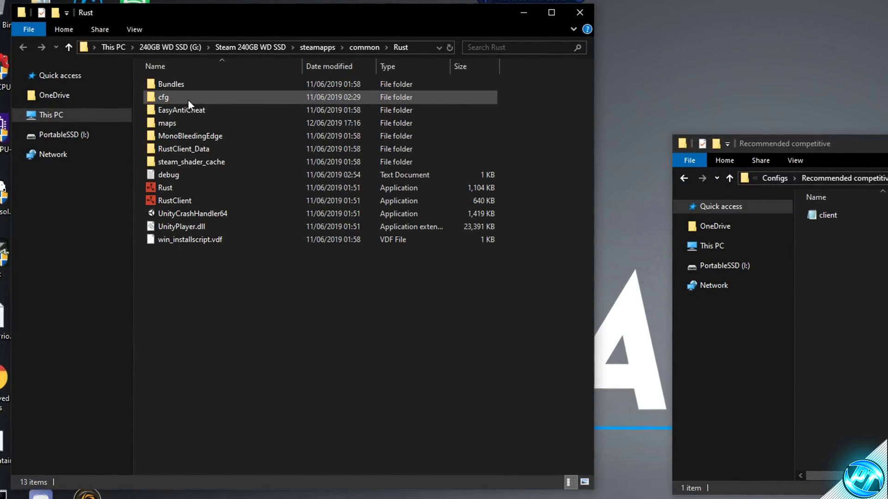
click(167, 97)
double_click(167, 96)
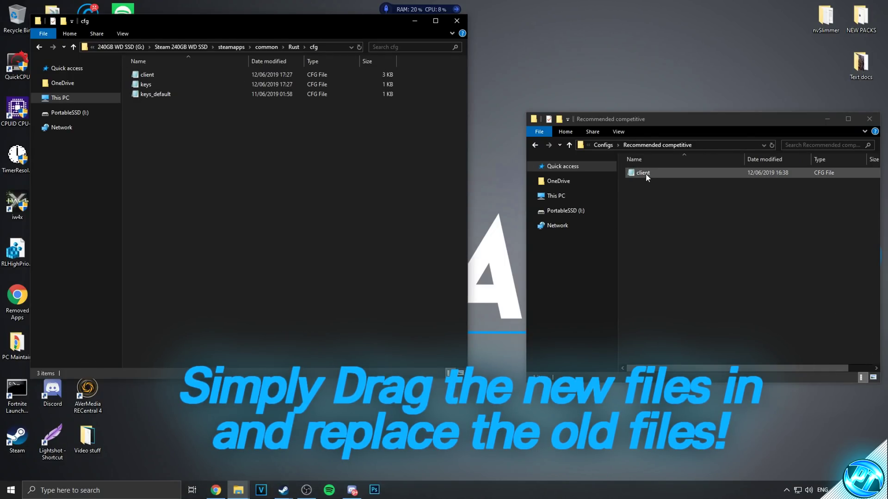
Copy the Recommended competitive client file into Rust's cfg folder, replacing the existing file, and close both folder windows.
drag(645, 173, 292, 141)
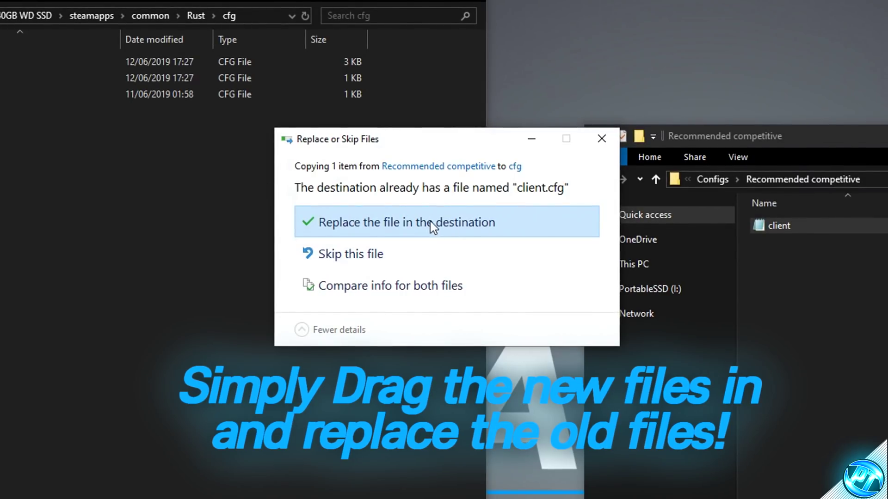
click(440, 170)
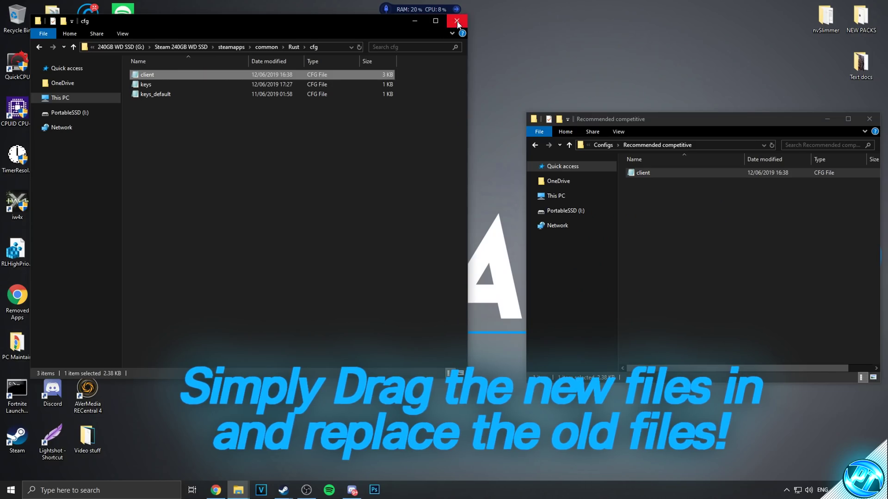
click(457, 22)
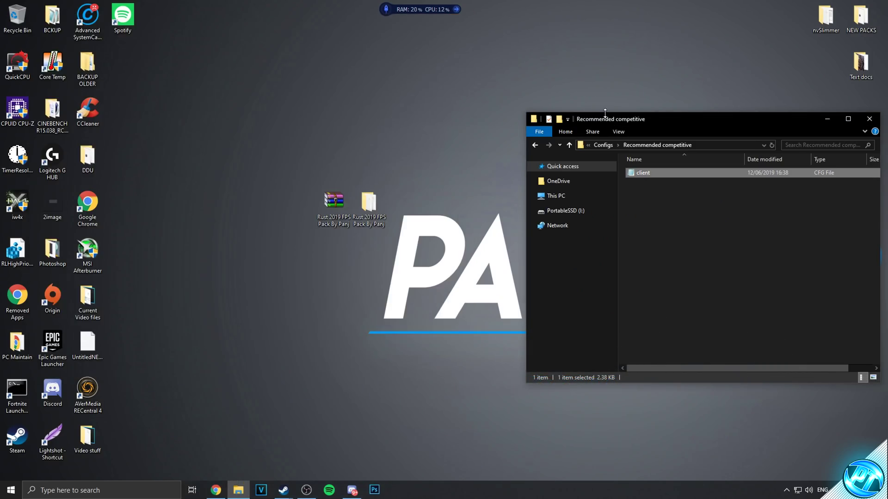
key(alt+F4)
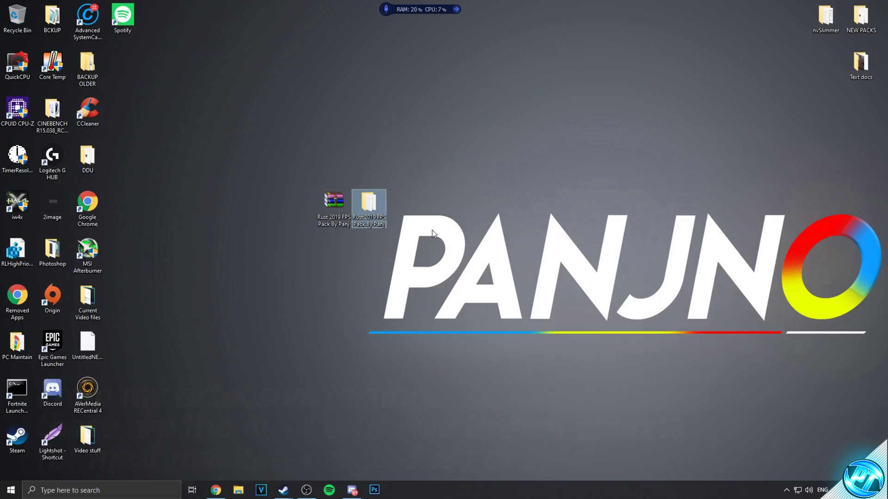
Open the Launch Options text document from the extracted Rust 2019 FPS Pack By Panj folder.
double_click(380, 204)
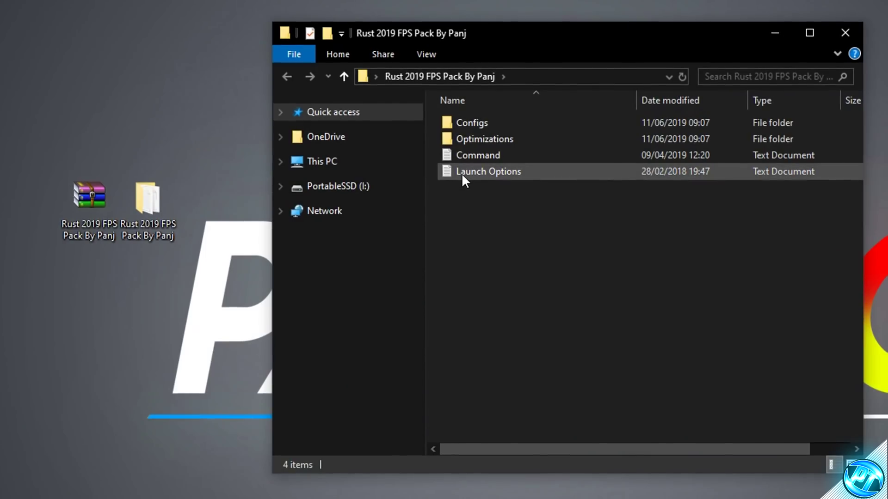
click(571, 188)
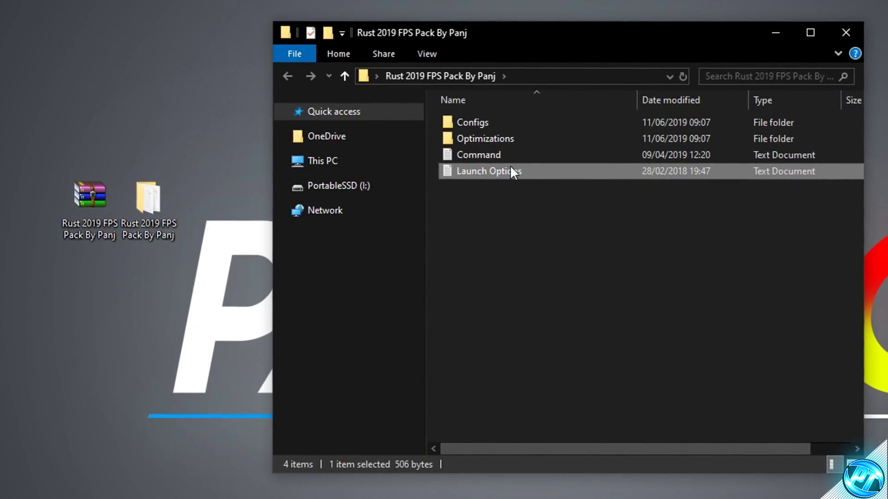
double_click(508, 173)
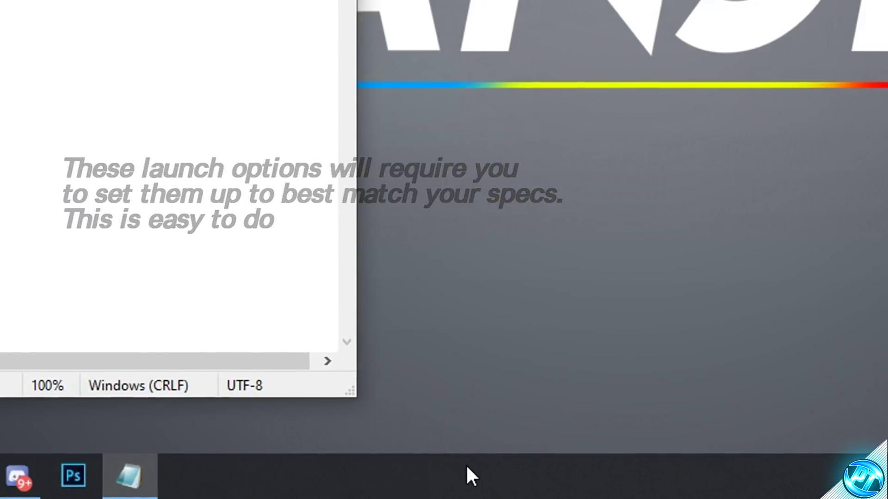
Open Task Manager's CPU performance view to check the number of cores and logical processors.
right_click(533, 490)
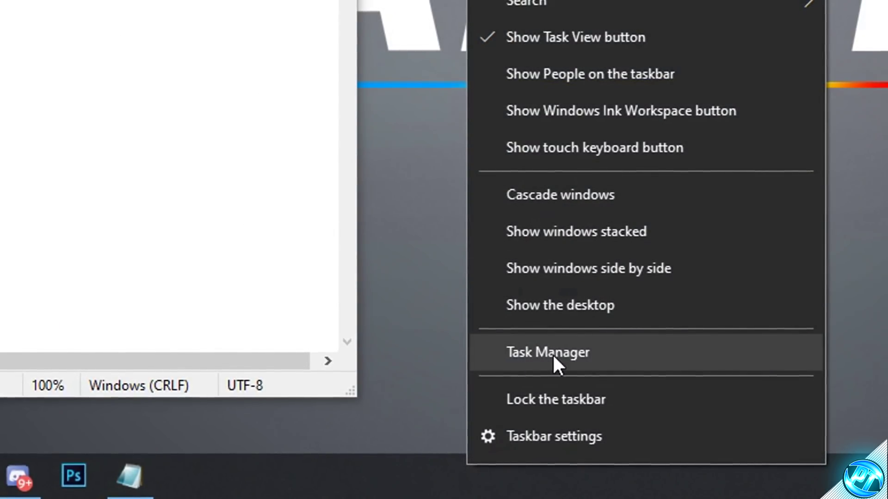
click(544, 353)
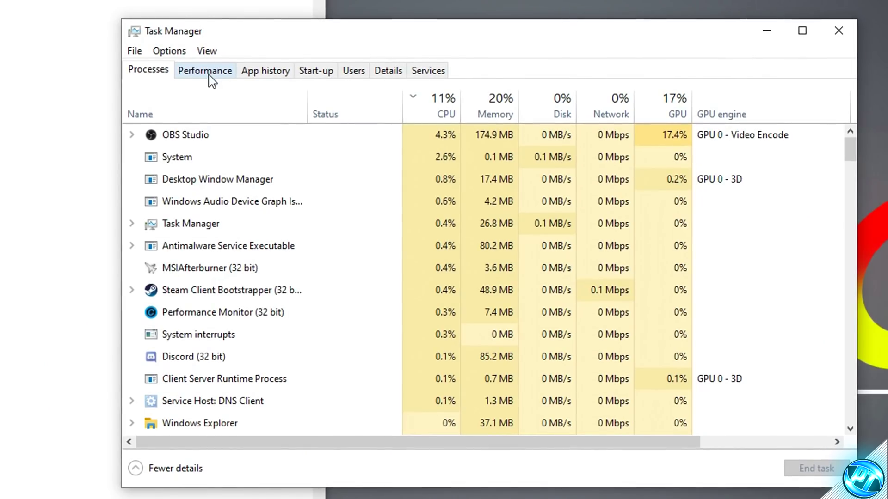
click(427, 147)
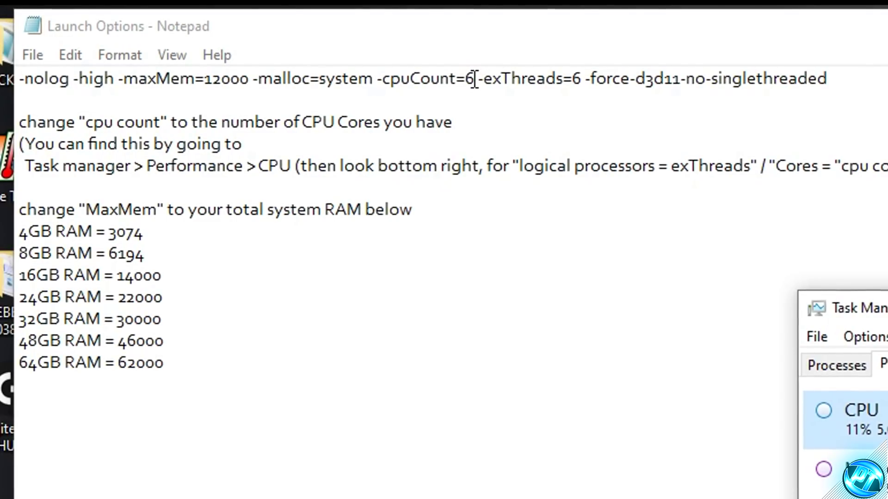
Set cpuCount to 8 and exThreads to 8 in the launch options line.
double_click(237, 30)
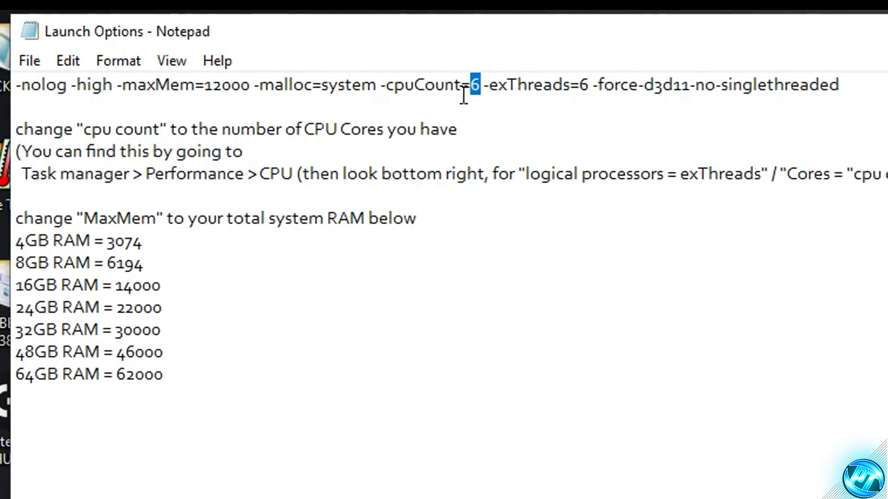
text(8)
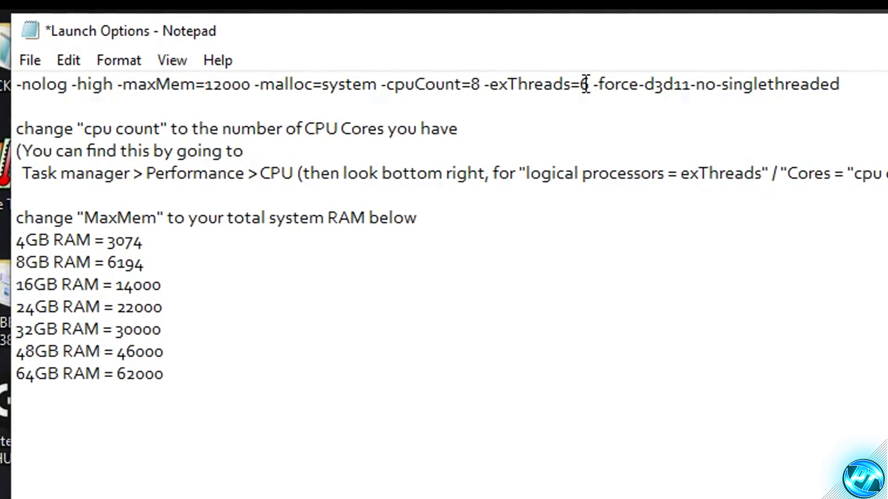
drag(589, 86, 575, 93)
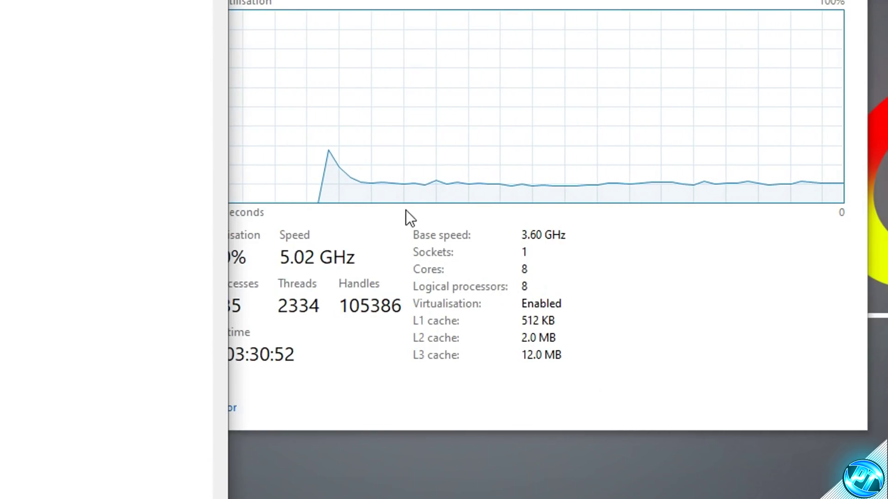
double_click(281, 30)
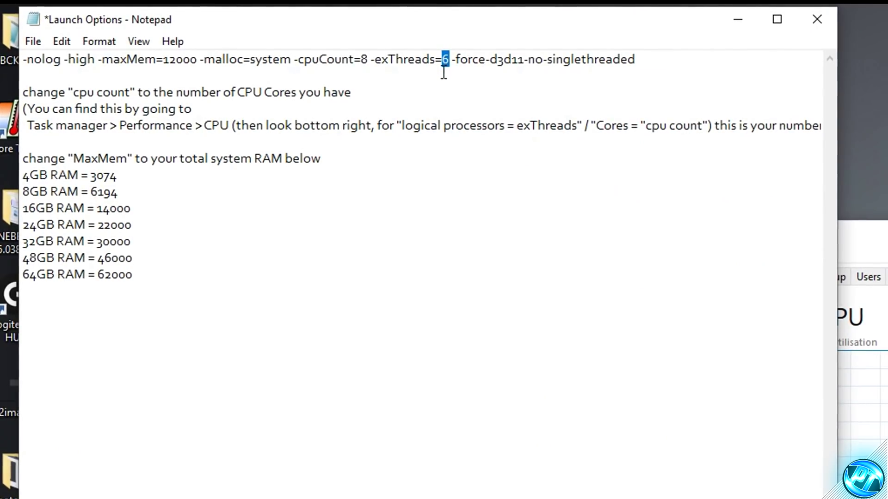
text(8)
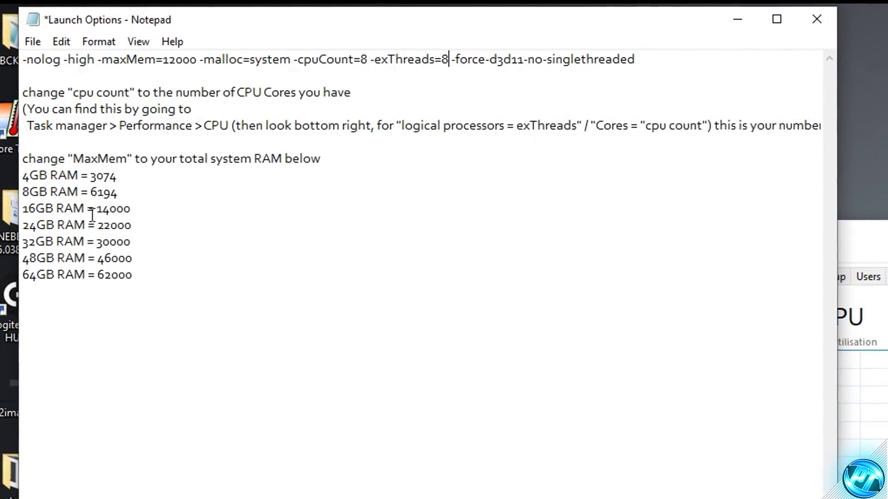
drag(22, 174, 119, 284)
click(127, 201)
drag(121, 192, 34, 181)
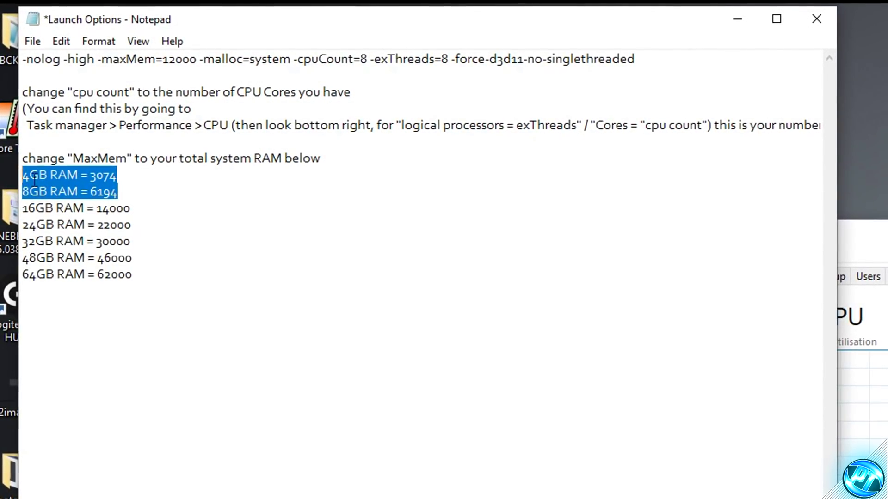
click(114, 225)
drag(118, 192, 104, 193)
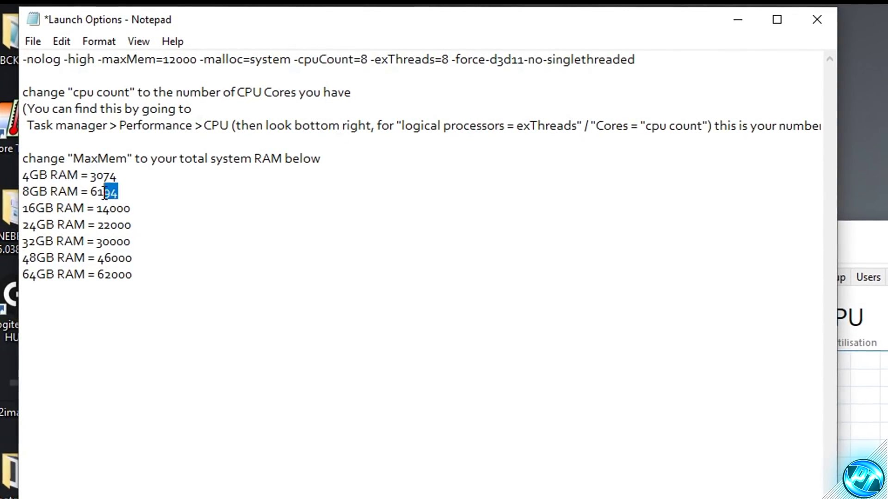
right_click(111, 189)
click(139, 245)
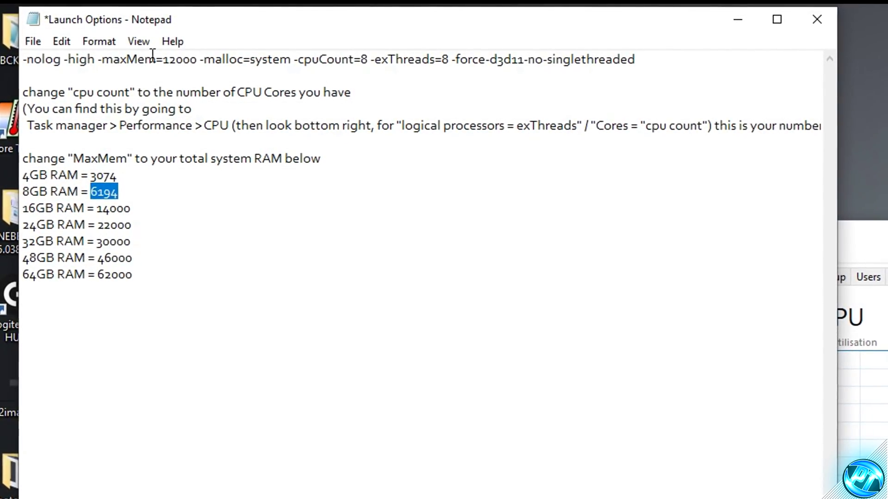
drag(198, 59, 165, 60)
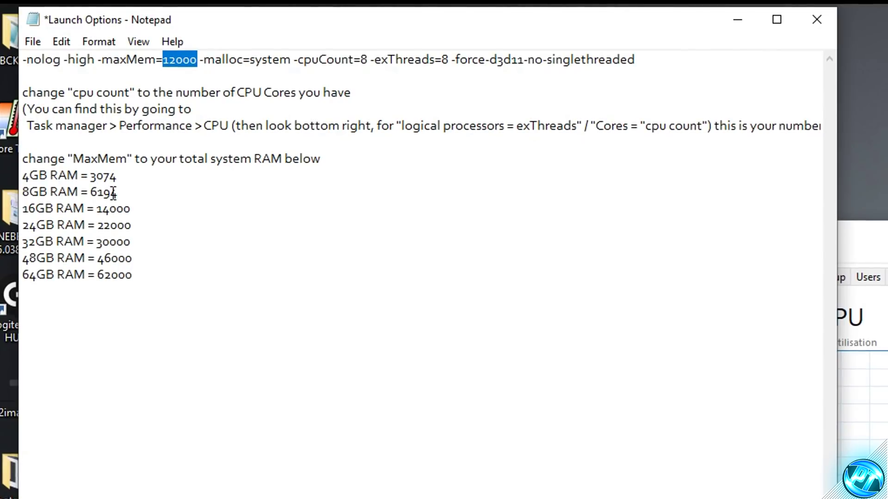
Set maxMem in the launch options line to 14000, the listed value for 16GB RAM.
drag(131, 208, 96, 209)
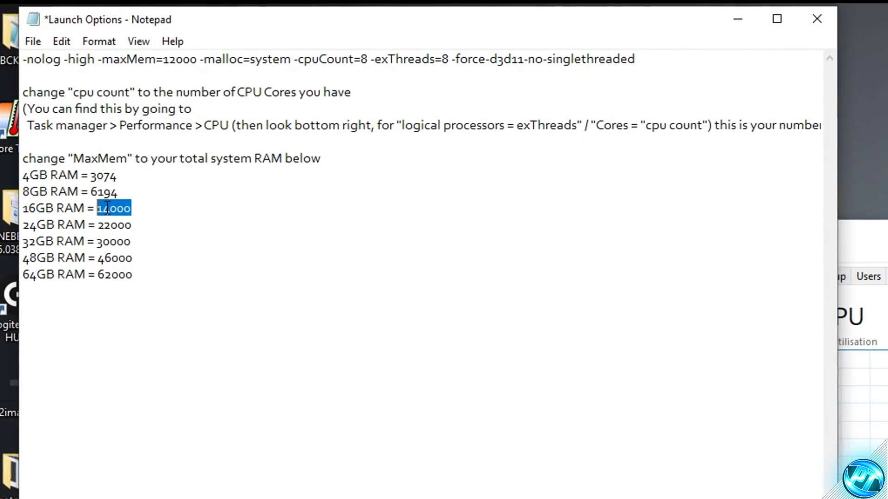
right_click(109, 209)
click(147, 265)
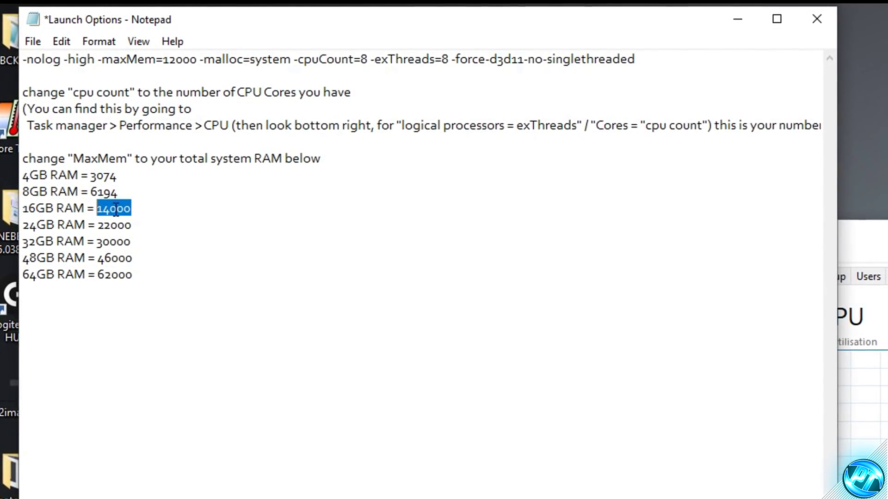
drag(197, 62, 164, 64)
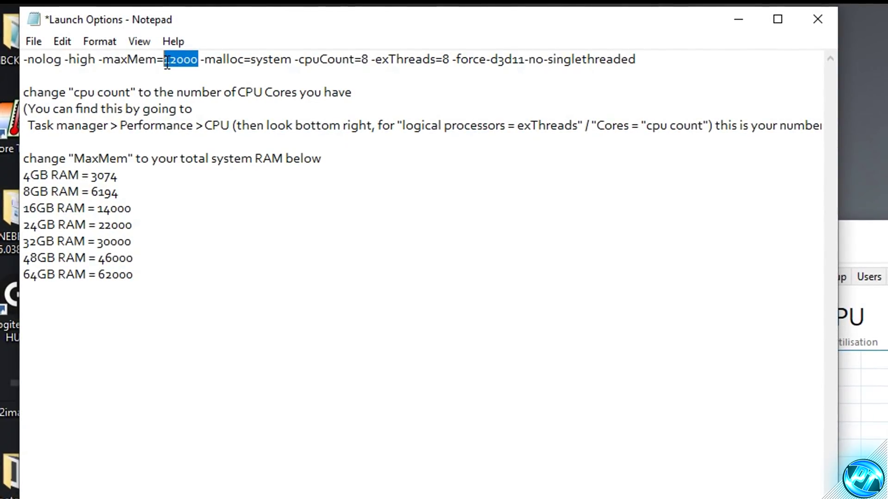
key(ctrl+v)
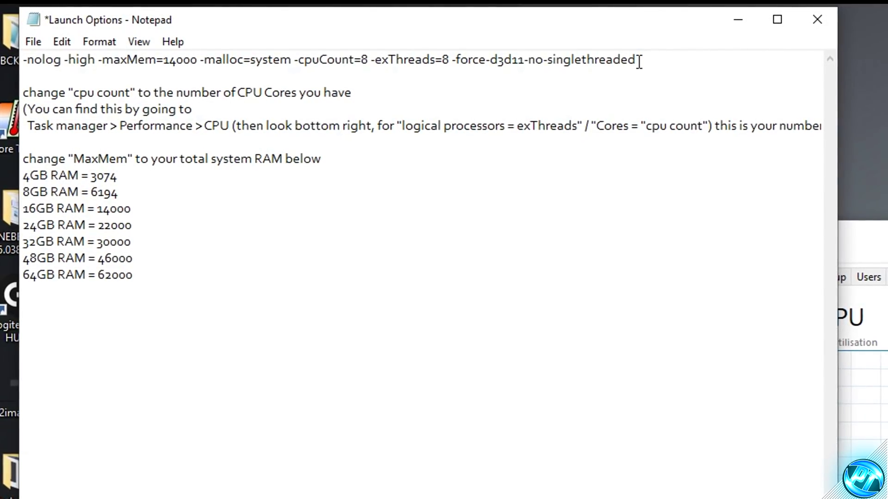
Copy the complete launch options line and close the Launch Options document.
drag(636, 59, 21, 59)
right_click(126, 63)
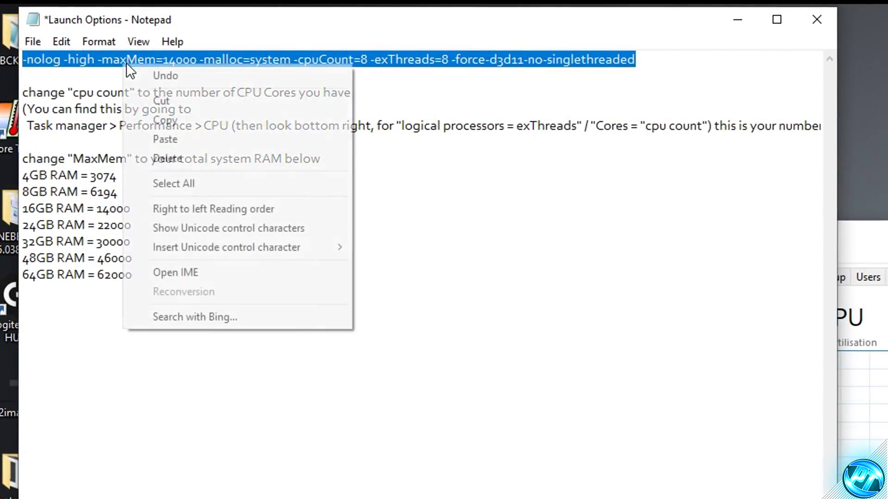
click(153, 118)
click(816, 23)
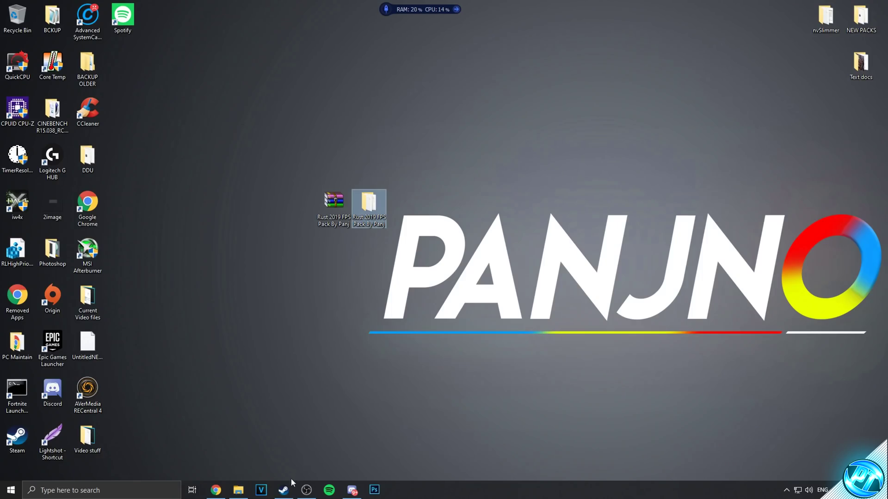
Switch to Steam and paste the copied line into Rust's launch options, confirming the entry.
click(284, 491)
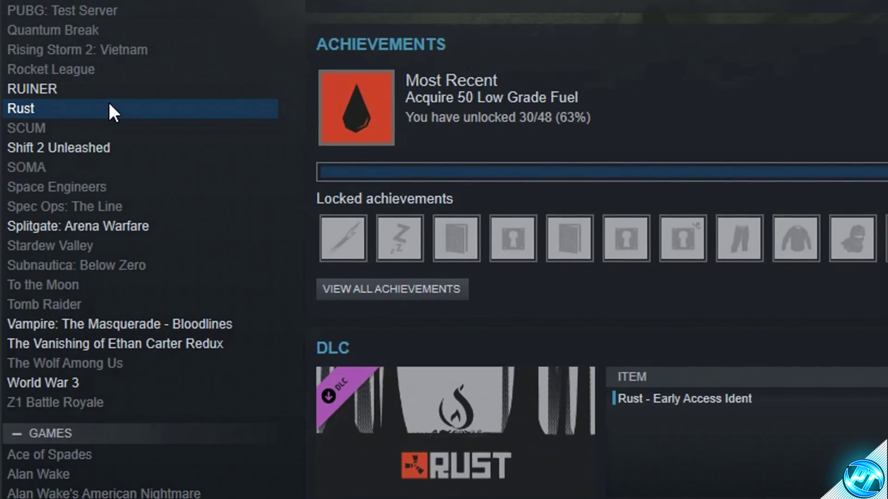
right_click(52, 269)
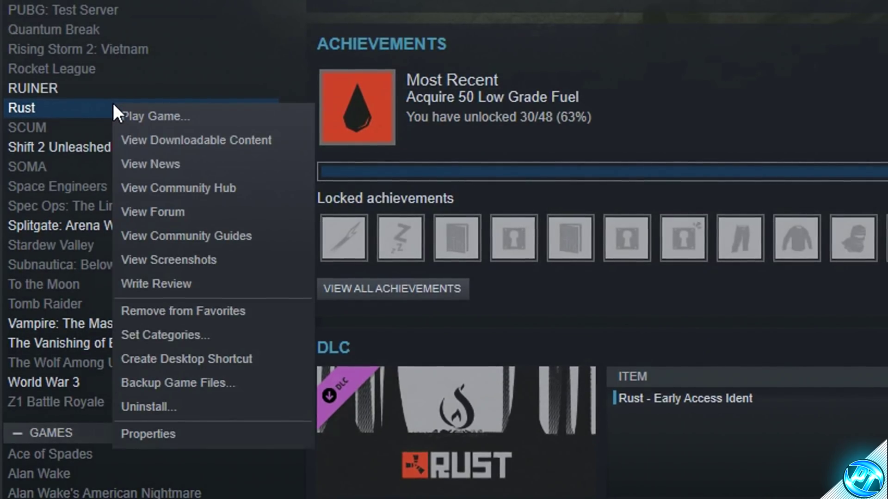
click(190, 437)
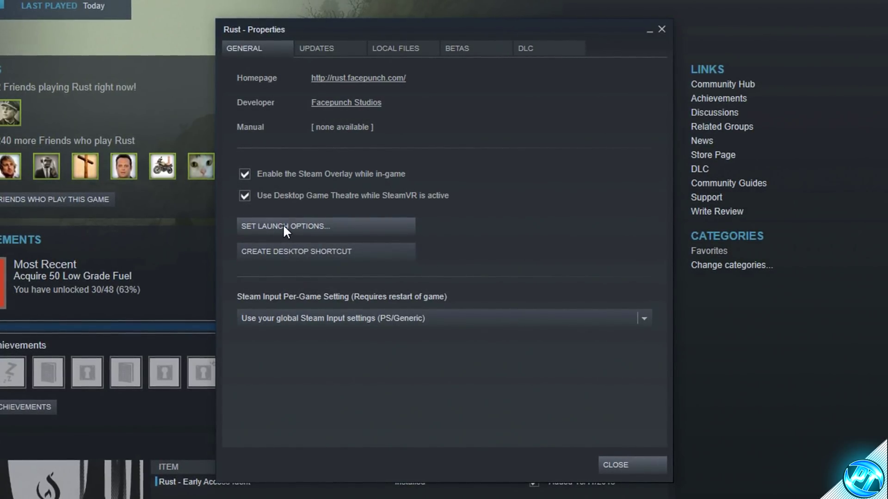
click(284, 227)
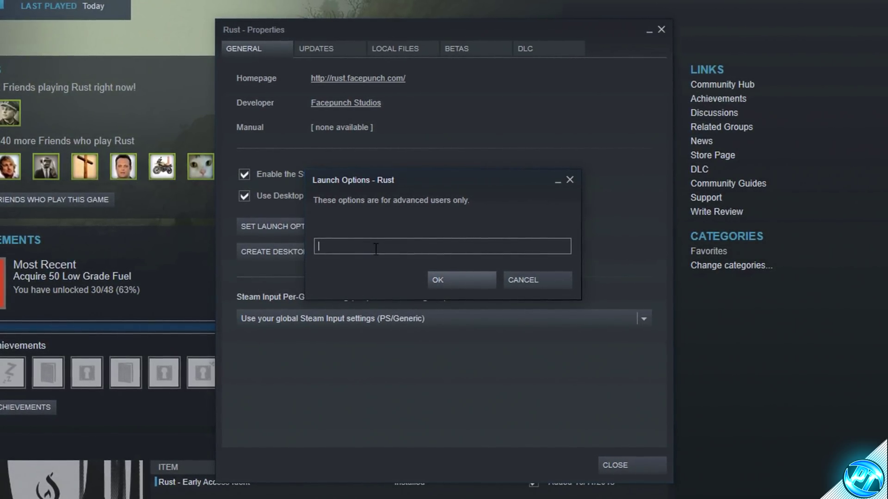
right_click(359, 248)
click(373, 287)
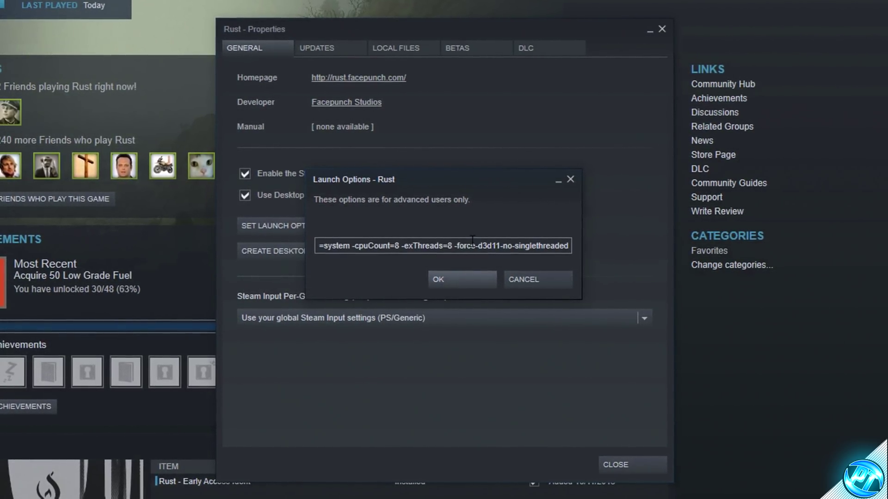
click(444, 280)
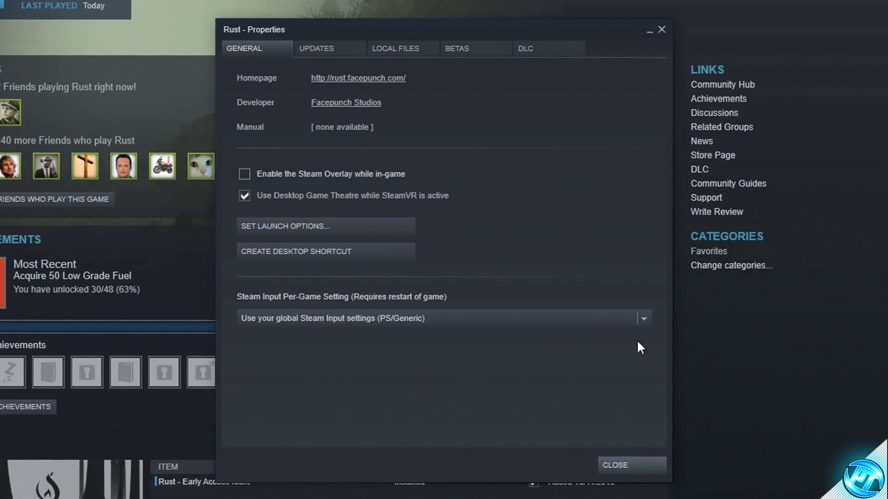
Set Rust's Steam Input Per-Game Setting to Forced Off and close the game's properties.
click(637, 318)
click(258, 335)
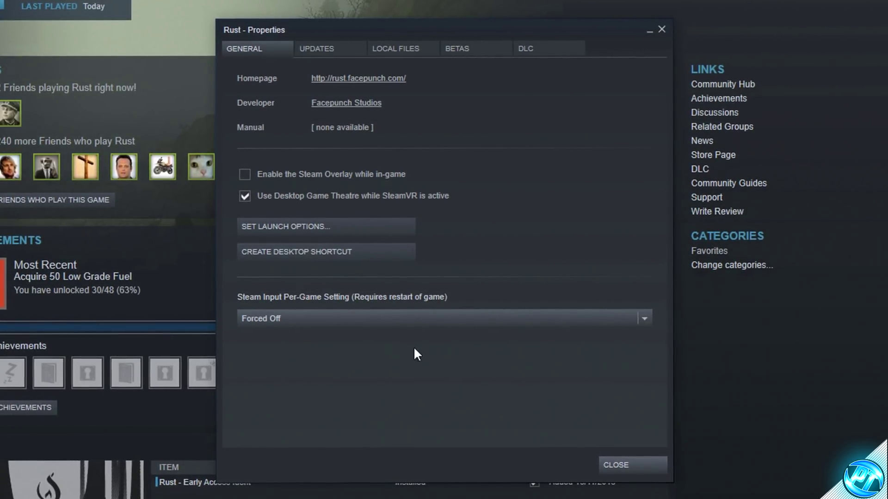
click(616, 465)
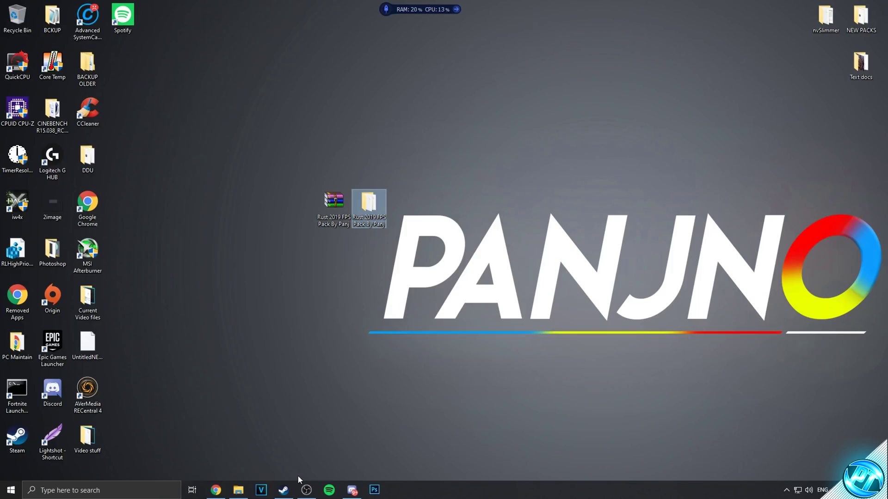
Browse to Rust's local files from its Steam properties, then close the properties window.
click(283, 490)
right_click(25, 271)
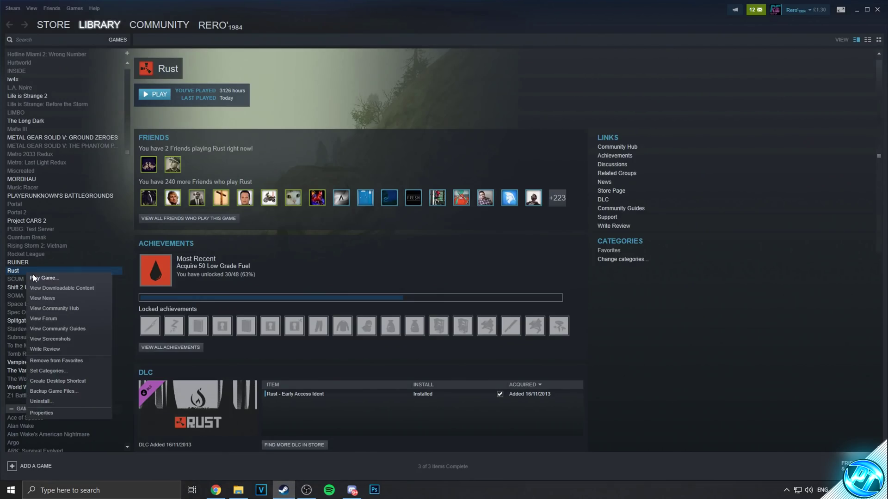
click(51, 414)
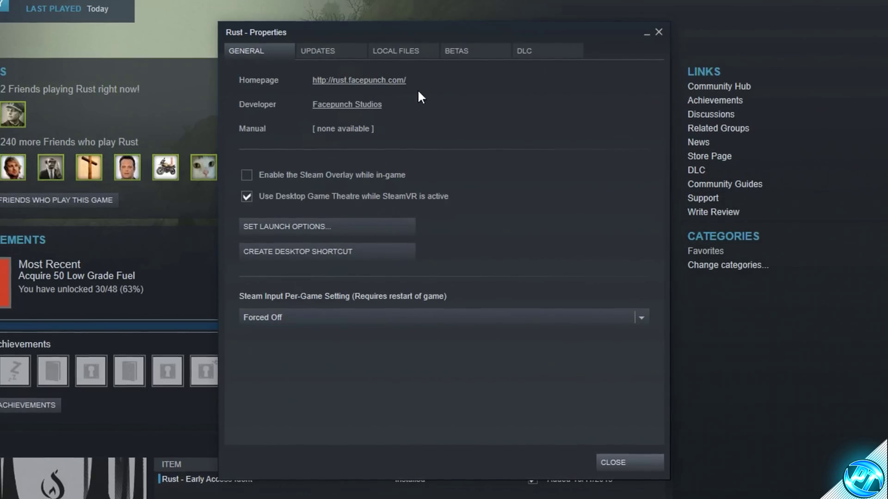
click(408, 50)
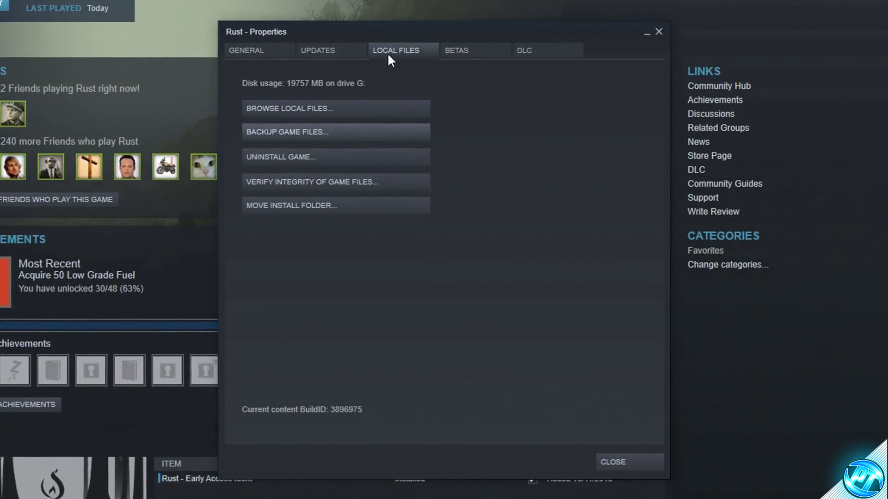
click(317, 109)
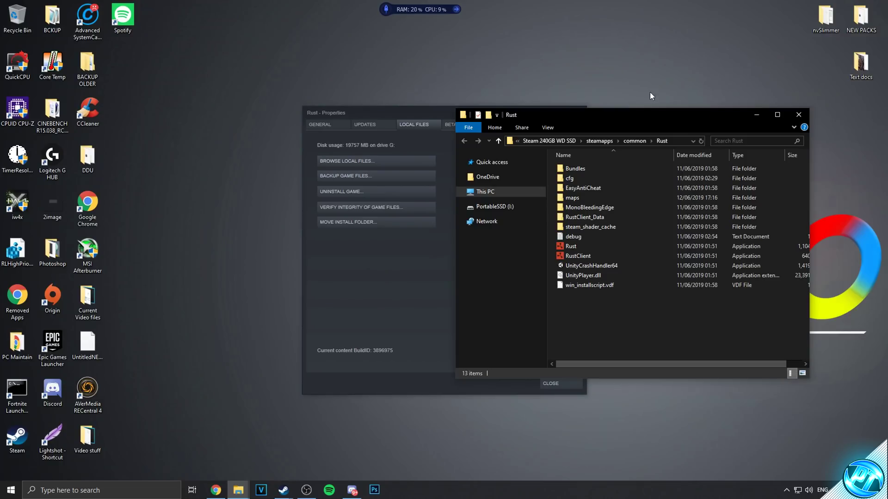
click(437, 115)
click(576, 113)
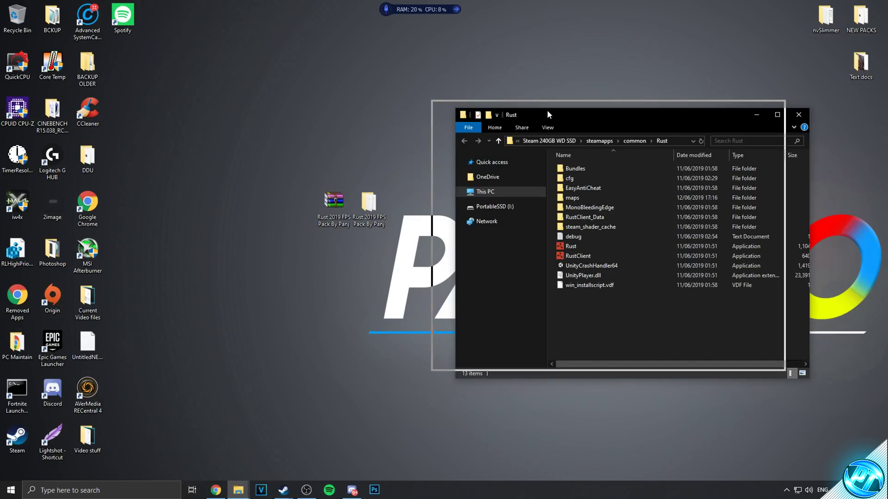
Enable Disable full-screen optimisations in the compatibility properties of the Rust application file.
right_click(578, 248)
click(496, 33)
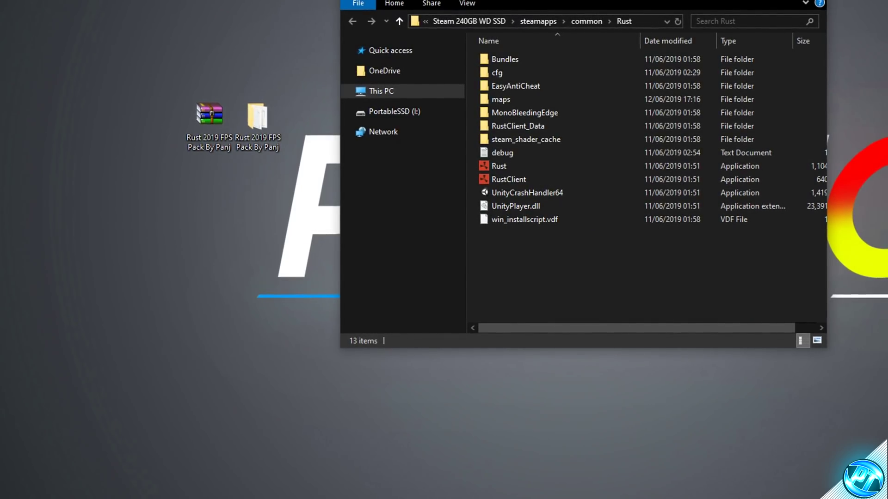
click(509, 166)
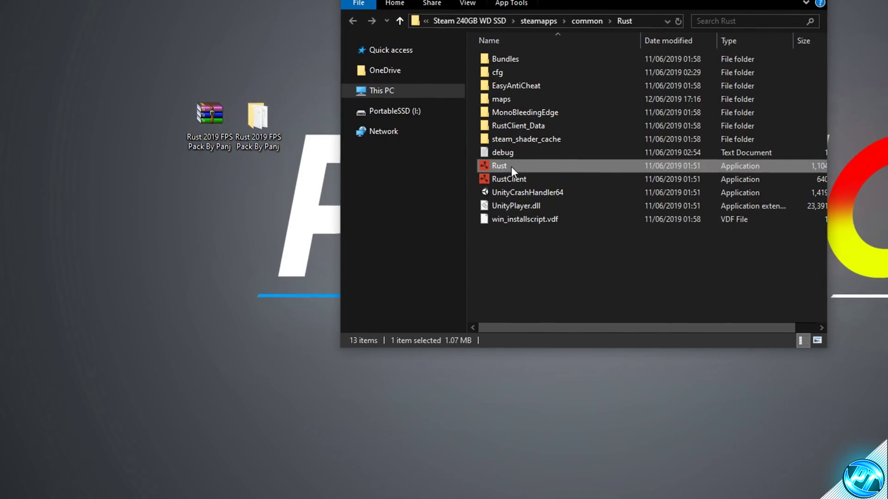
right_click(512, 165)
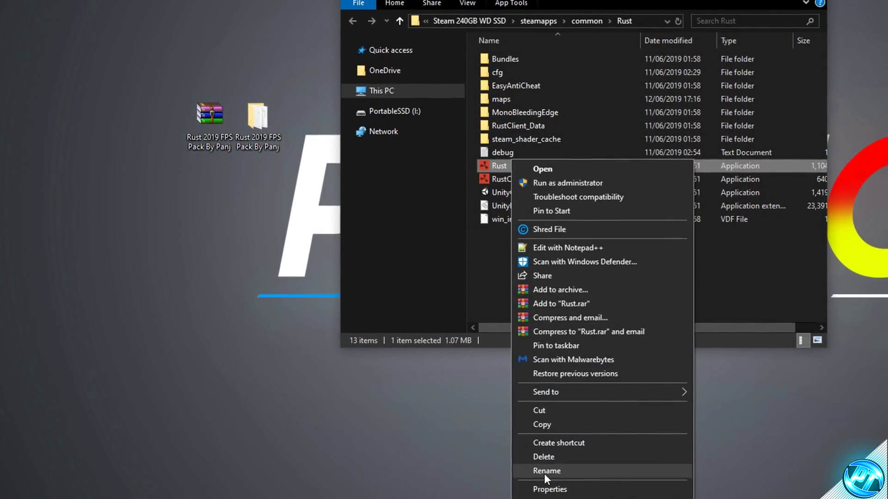
click(556, 490)
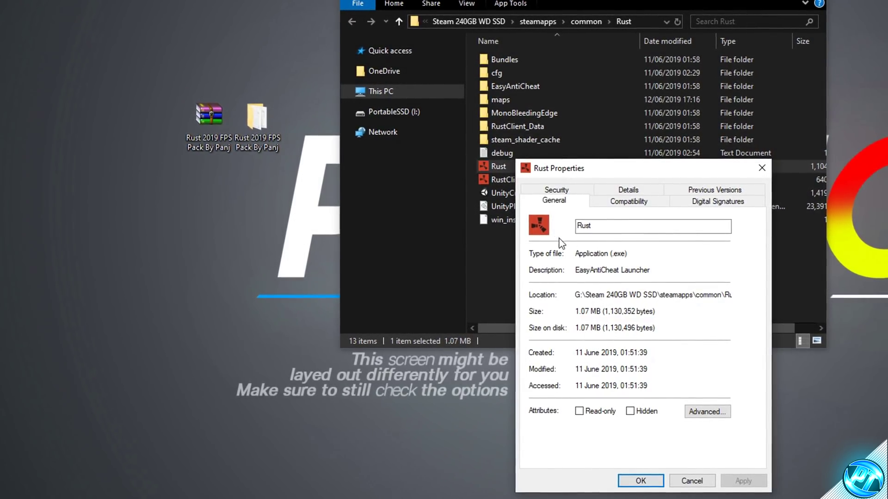
click(608, 202)
click(540, 388)
click(540, 388)
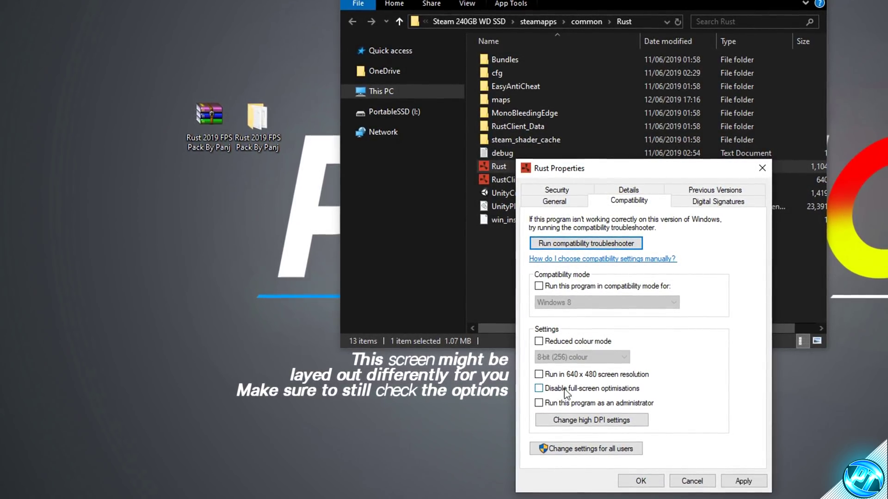
click(541, 388)
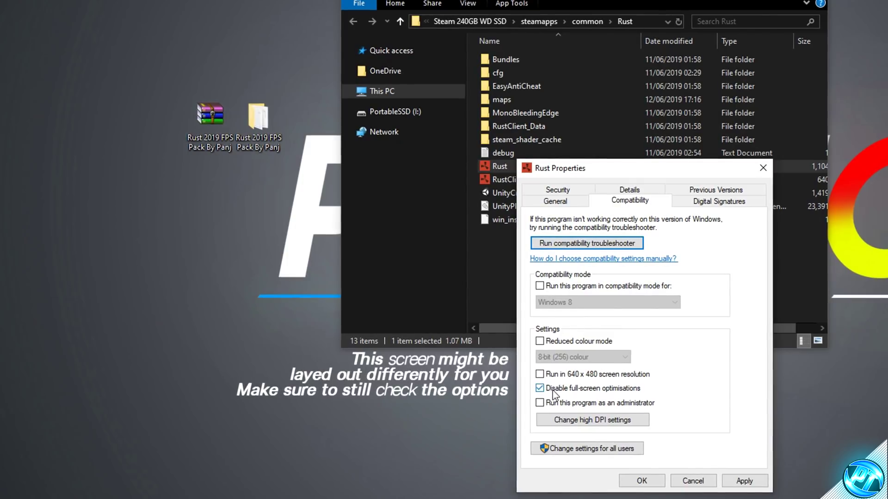
Override the Rust application's high DPI scaling behaviour with scaling performed by Application, and apply the compatibility settings.
click(575, 421)
click(576, 413)
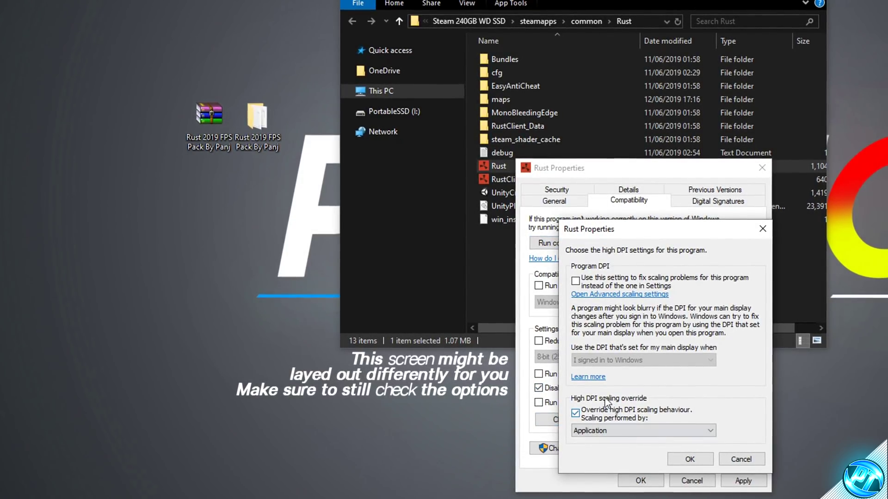
click(693, 459)
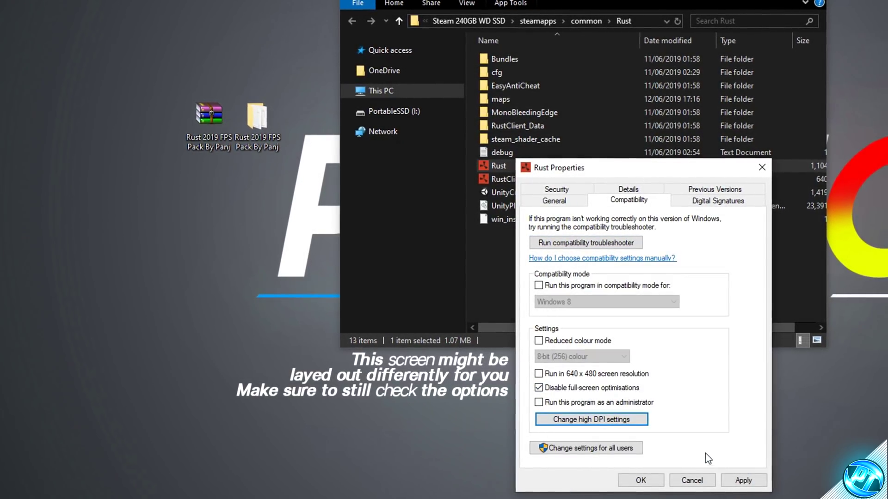
click(745, 480)
click(641, 480)
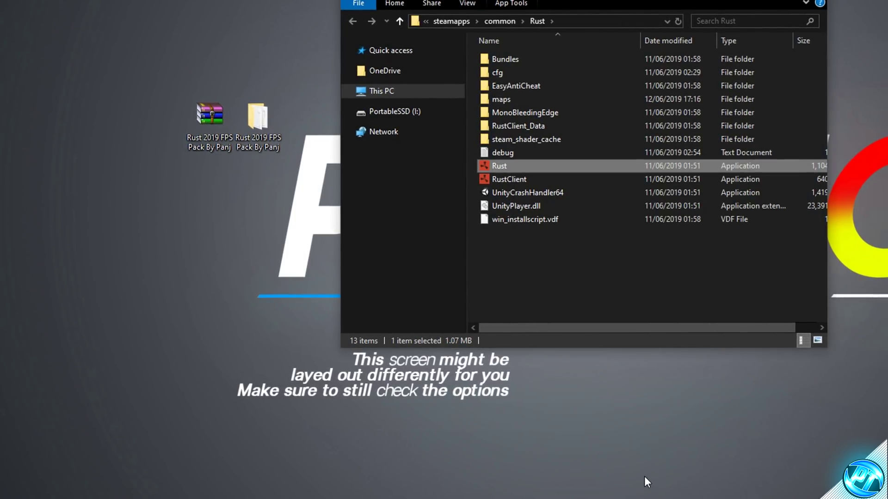
Enable Disable full-screen optimisations in the compatibility properties of the RustClient application file.
click(514, 183)
right_click(518, 179)
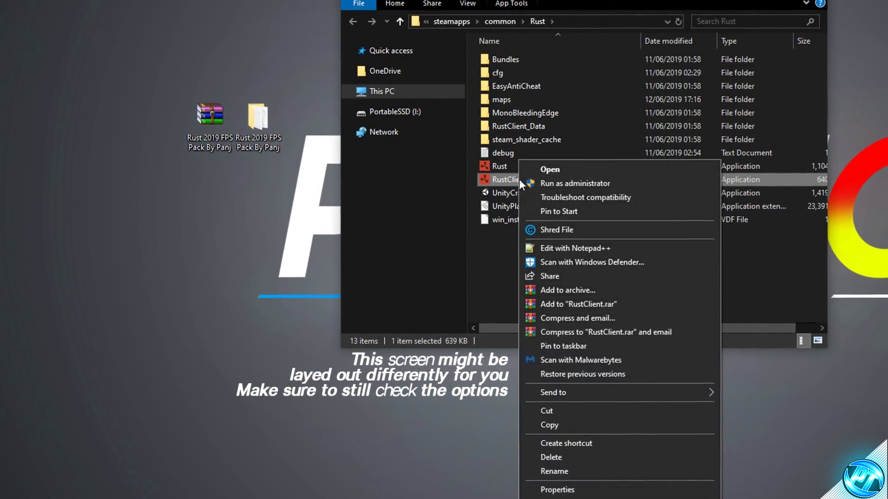
click(557, 489)
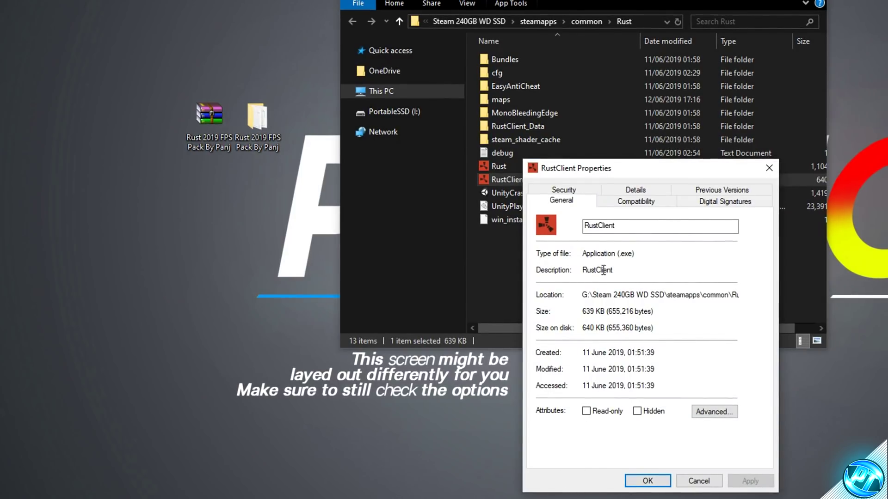
click(629, 203)
click(559, 391)
click(571, 390)
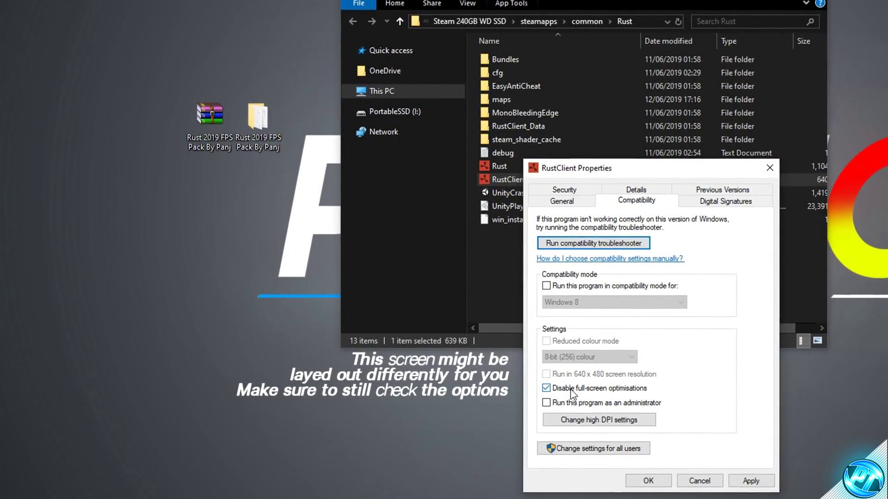
Override RustClient's high DPI scaling behaviour with scaling performed by Application, apply the compatibility settings, and close the Rust folder.
click(582, 423)
click(573, 406)
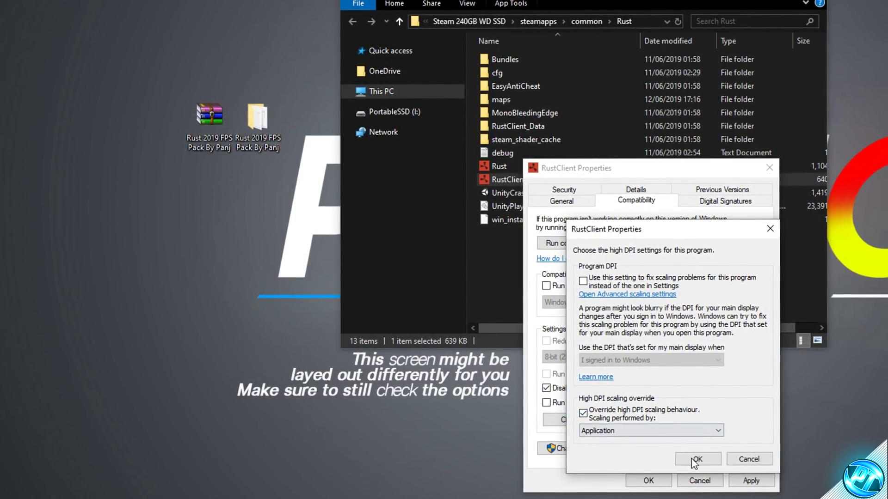
click(693, 458)
click(750, 481)
click(648, 481)
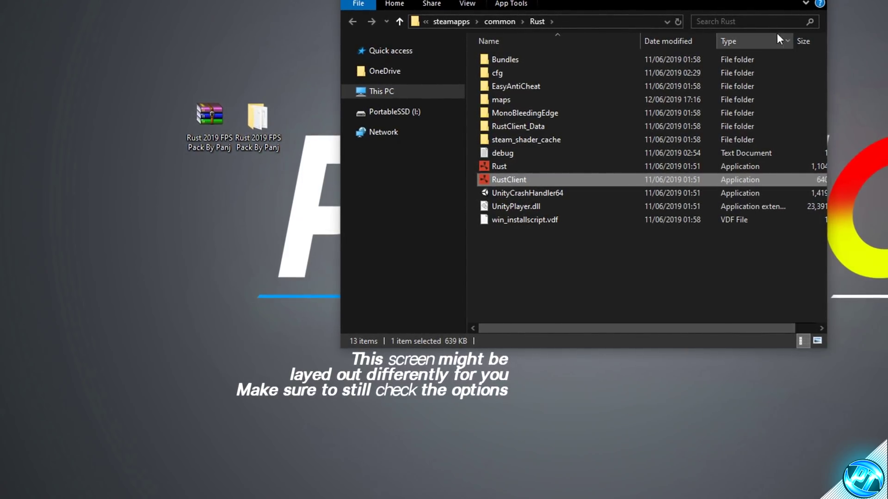
key(alt+F4)
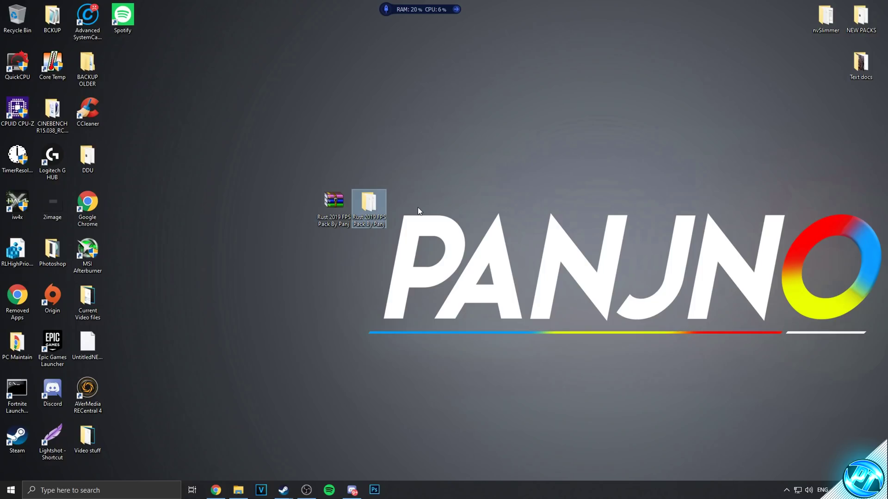
Merge the RustHighPriority registry file from the FPS pack's Optimizations\Rust Process Manager folder into the registry.
double_click(370, 204)
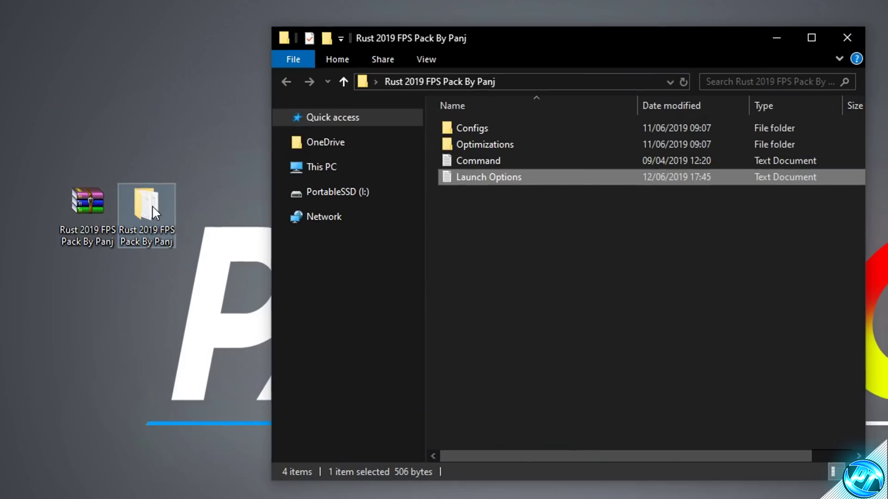
double_click(472, 145)
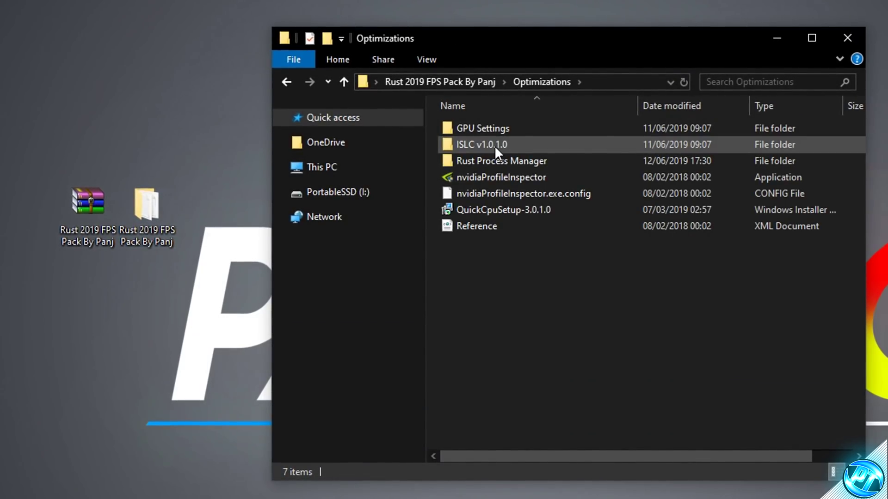
double_click(501, 159)
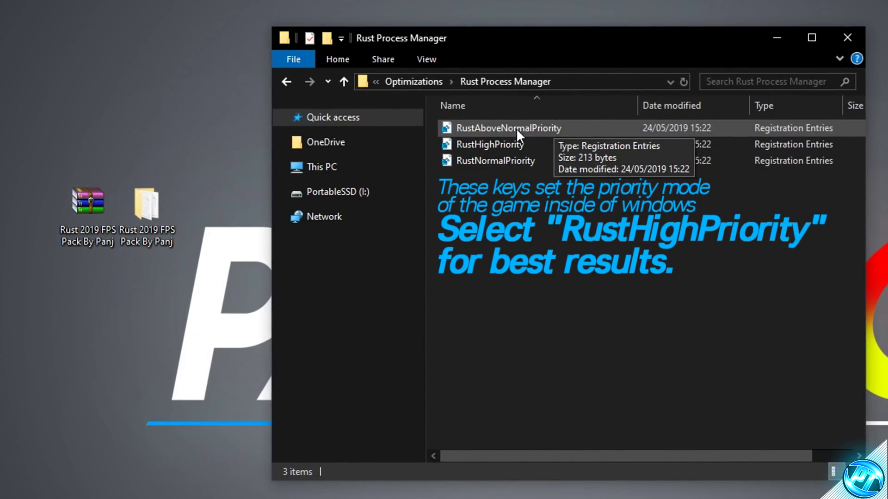
double_click(486, 144)
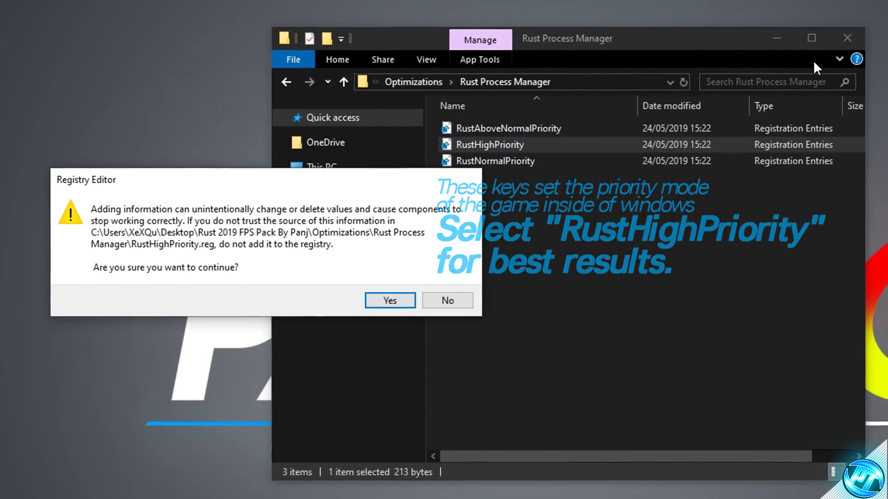
click(847, 38)
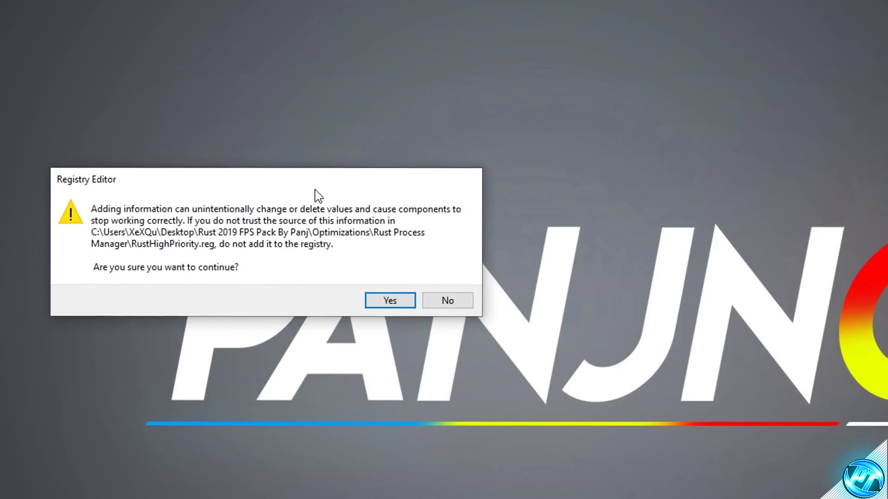
click(384, 300)
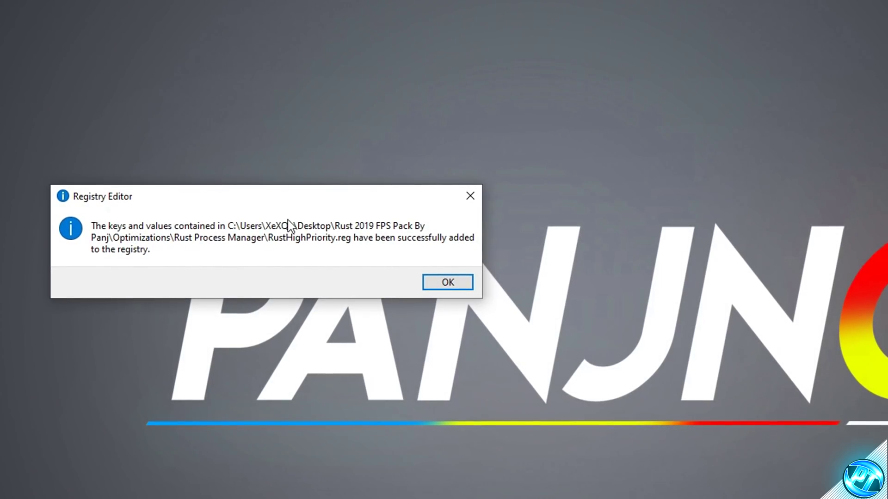
click(429, 283)
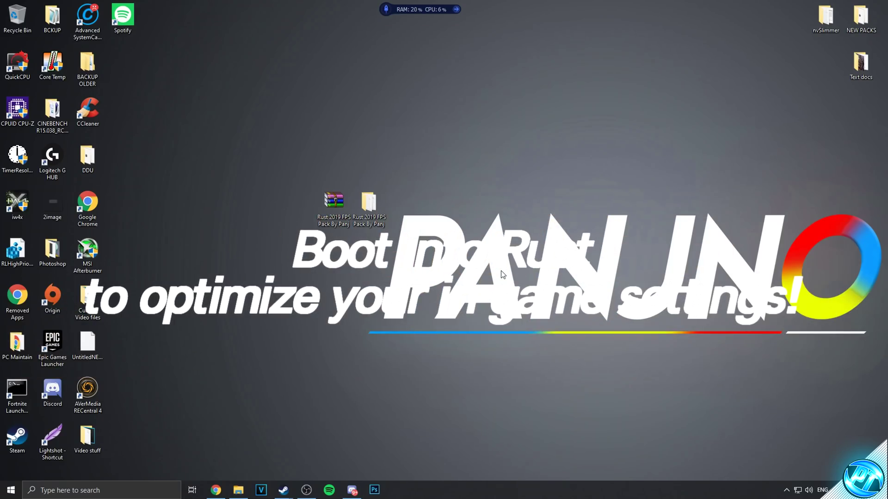
Switch to Rust through Steam and review the in-game gameplay, user interface, graphics, image effects and experimental options.
mouse_move(283, 489)
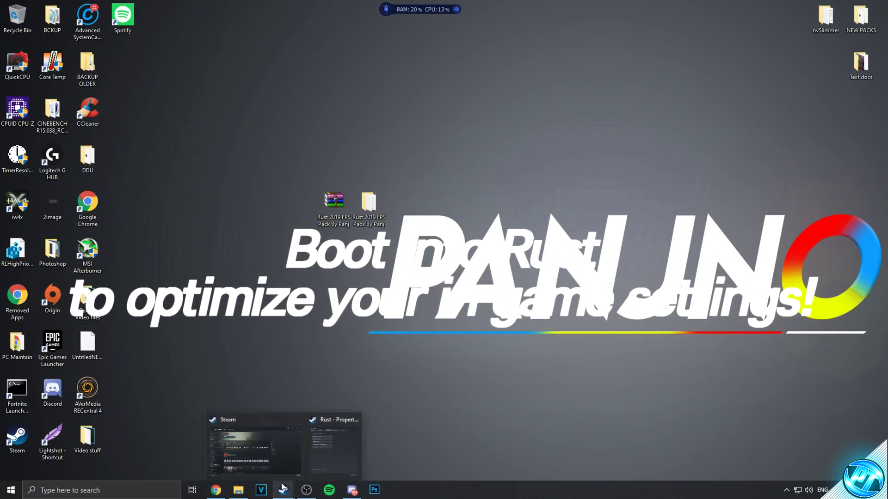
click(251, 430)
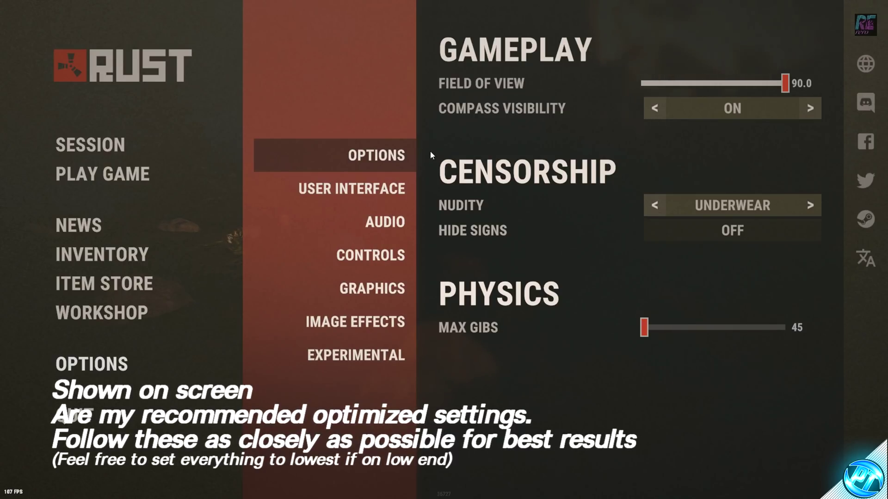
click(378, 187)
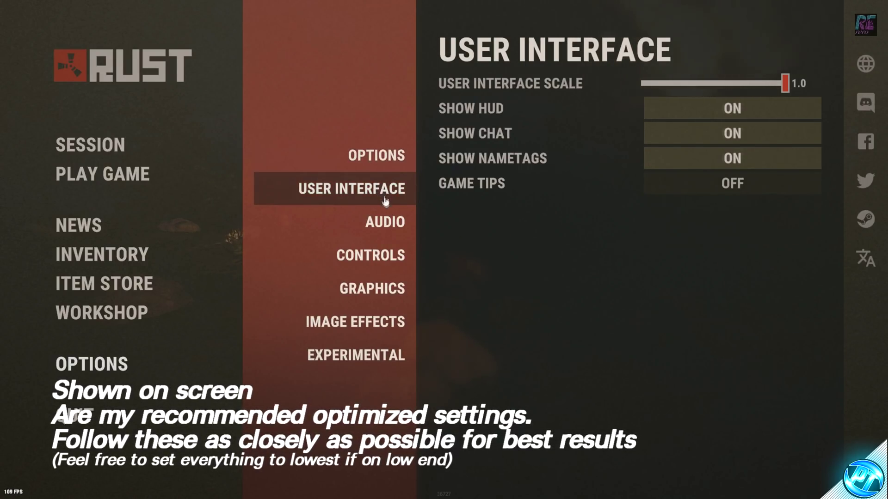
click(371, 286)
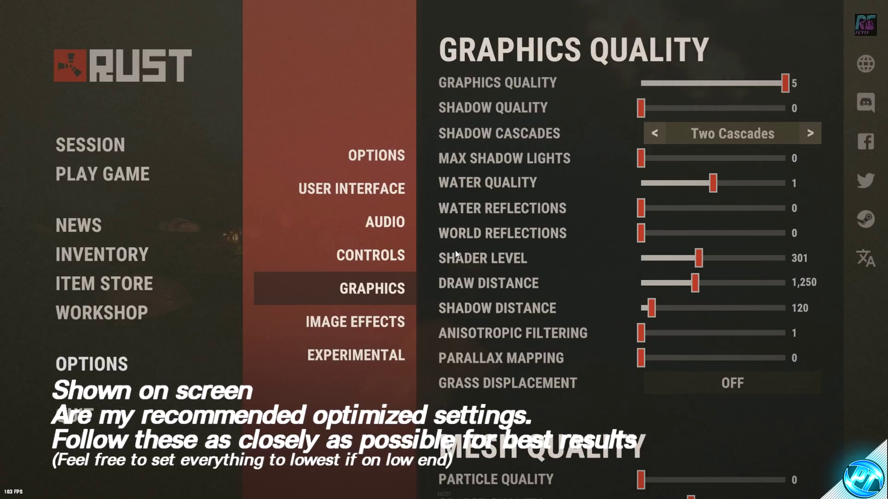
scroll(460, 249, down, 5)
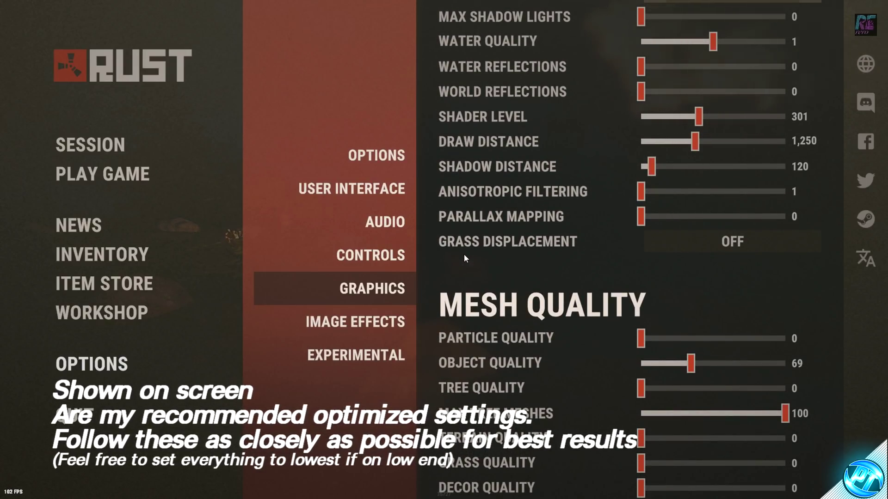
click(383, 324)
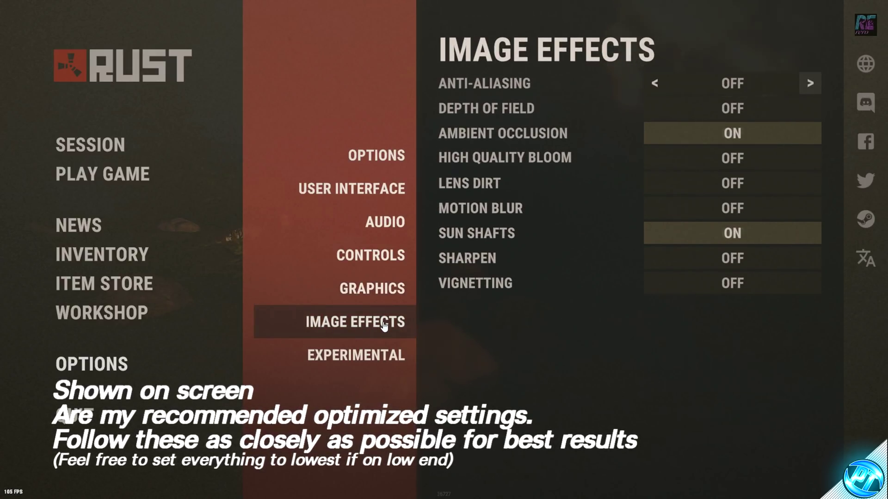
click(362, 360)
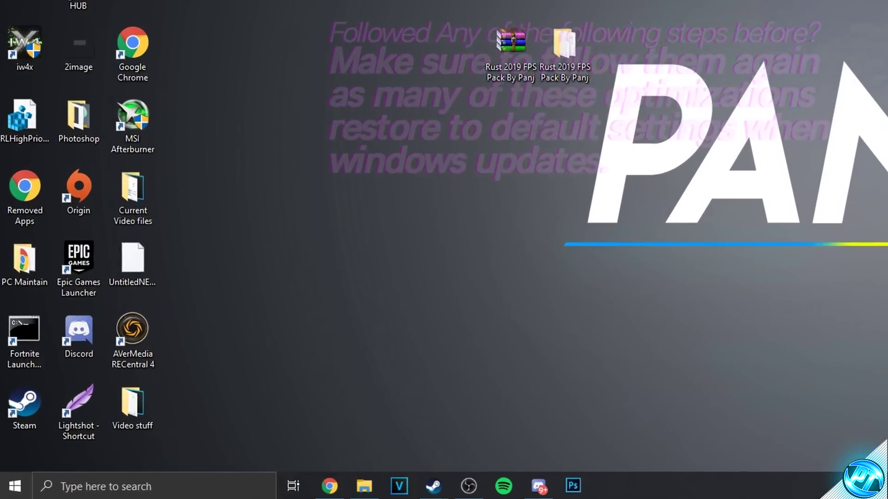
Open the Windows Power Options, check the preferred and additional plans for Ultimate Performance, and minimise the window.
key(super)
text(power plan)
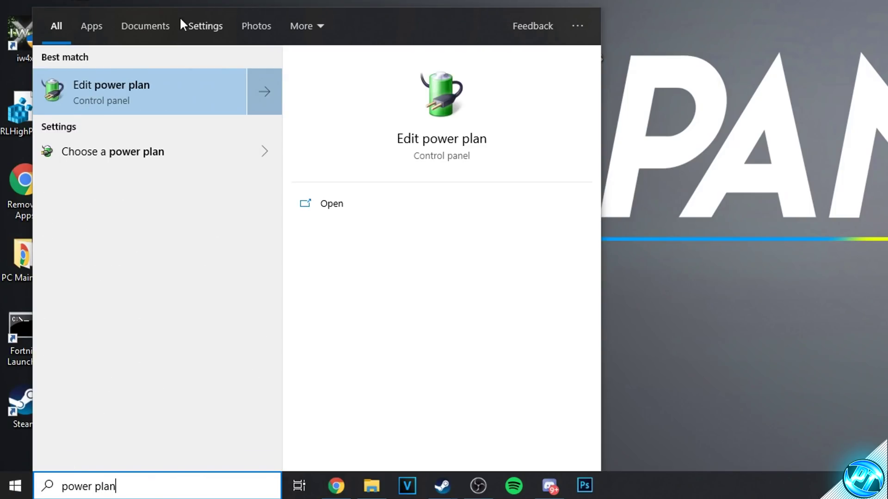
click(133, 88)
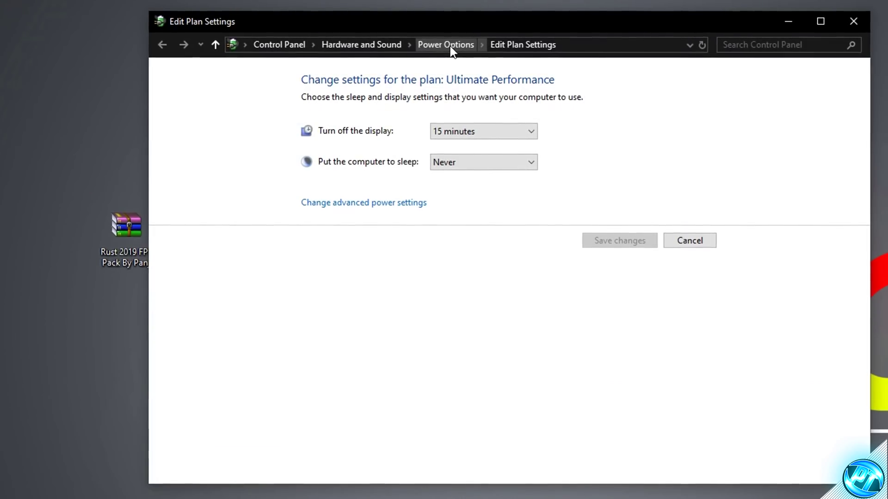
click(540, 84)
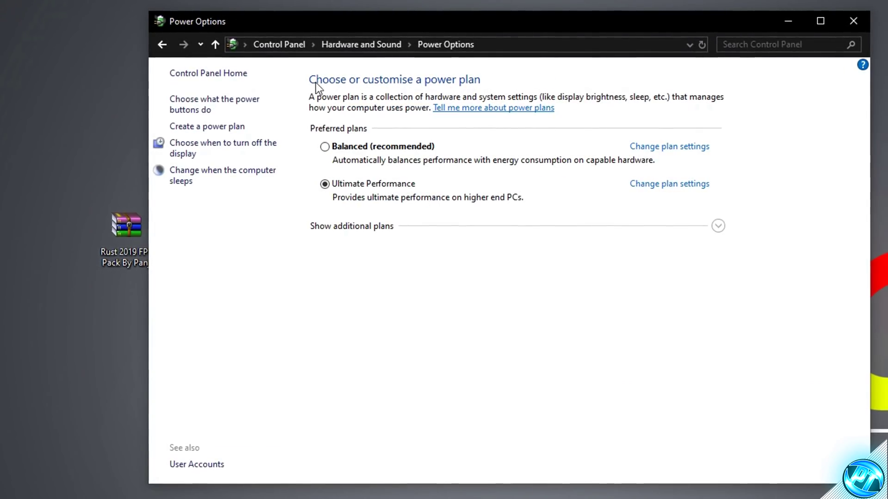
click(334, 227)
scroll(333, 229, down, 1)
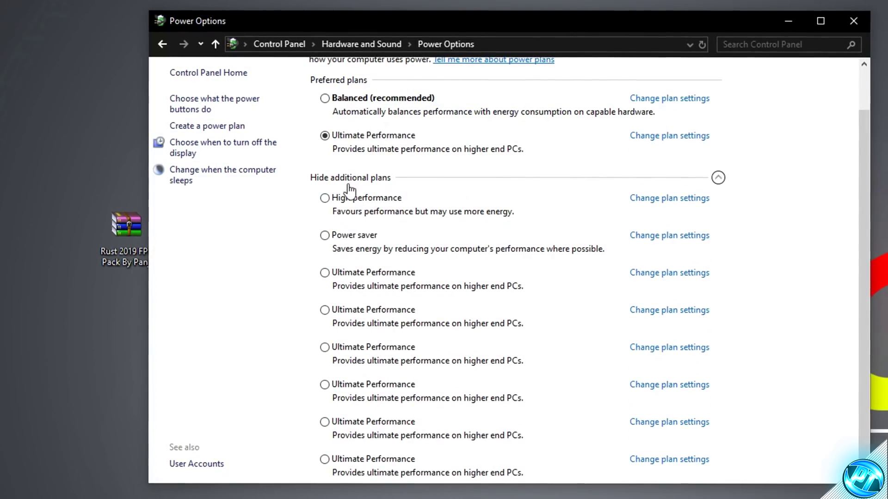
scroll(350, 189, up, 1)
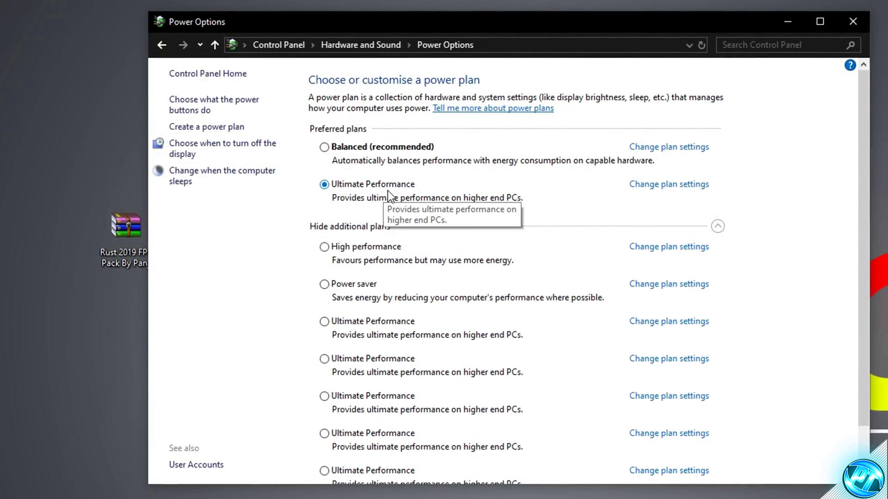
scroll(410, 261, down, 1)
scroll(408, 262, up, 1)
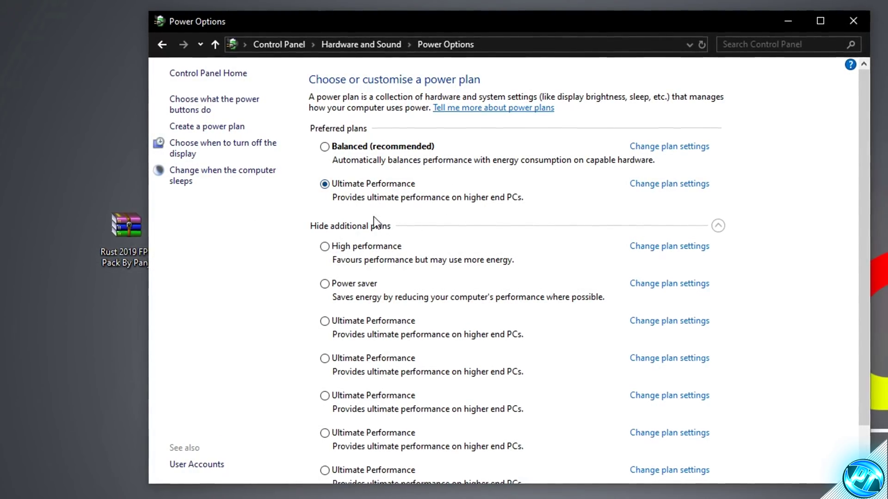
click(787, 21)
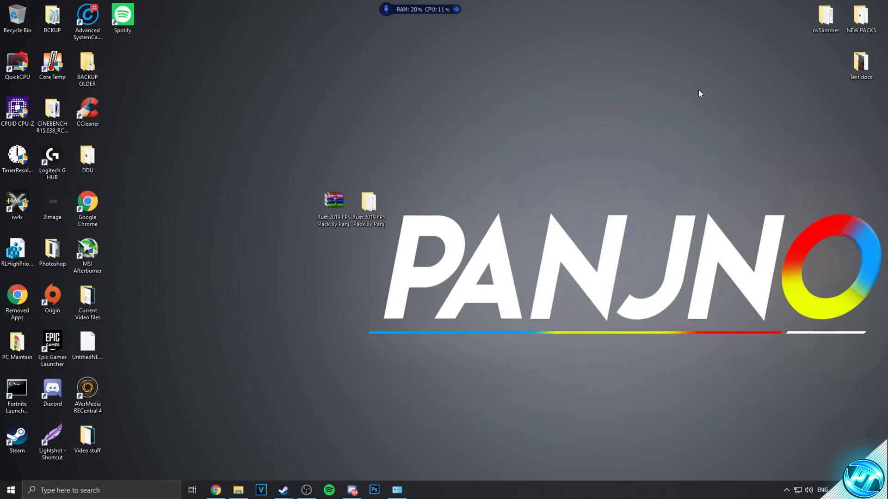
Copy the entire powercfg -duplicatescheme command from the FPS pack's Command text file and put the file away.
double_click(373, 205)
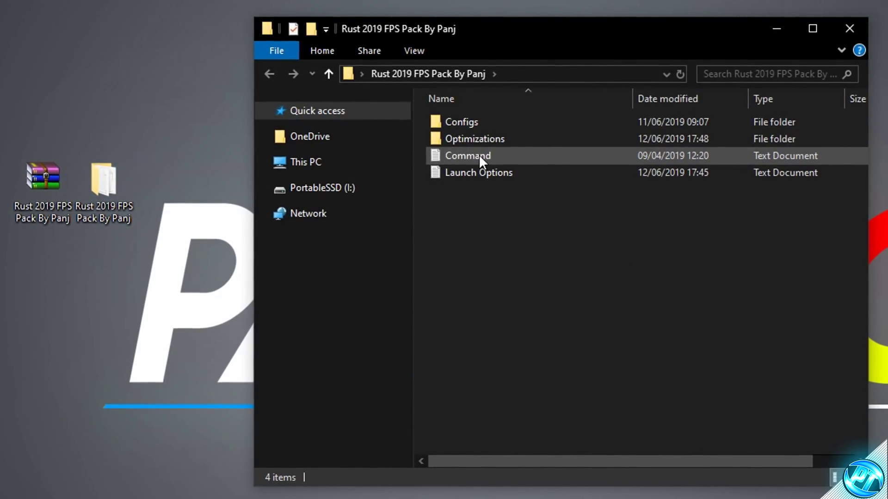
double_click(481, 156)
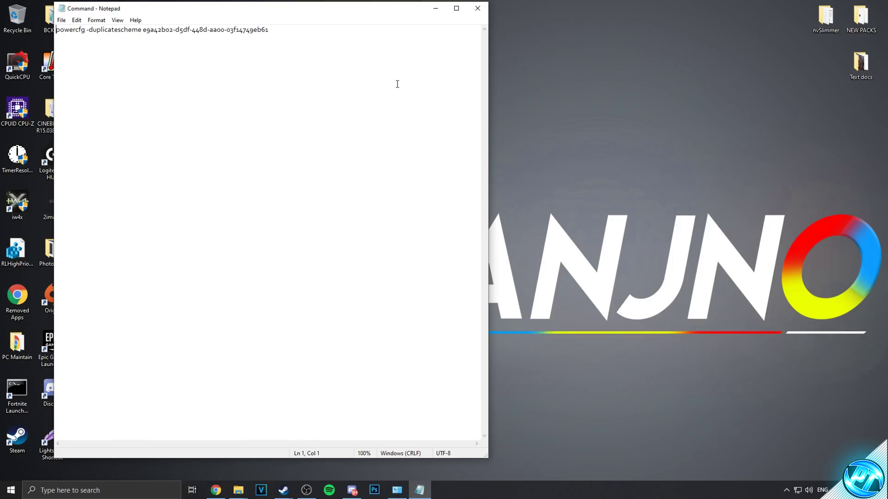
key(ctrl+a)
click(119, 29)
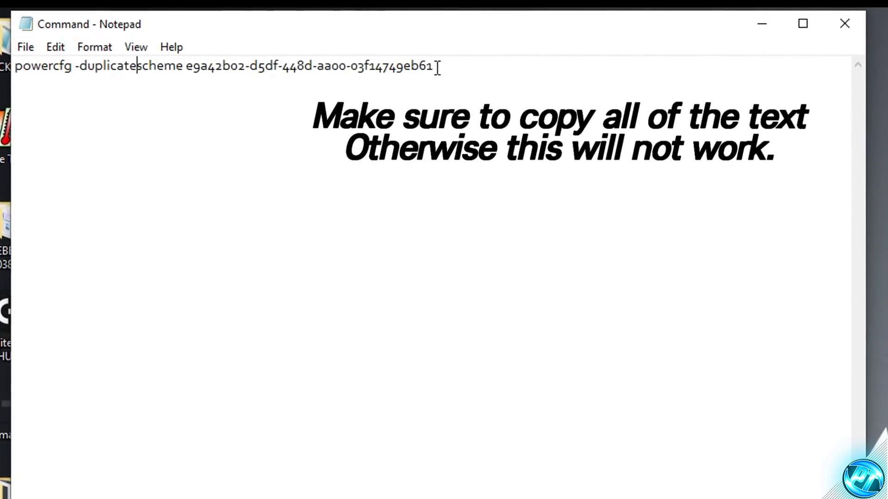
drag(438, 67, 15, 65)
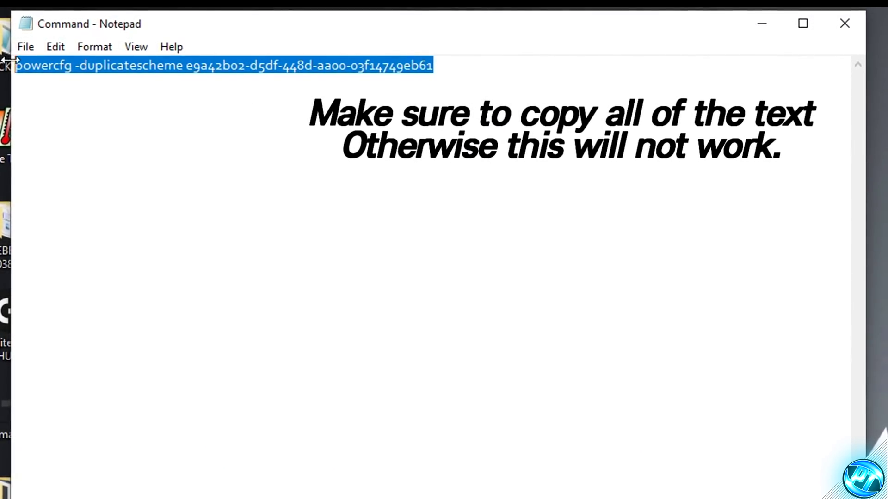
right_click(88, 67)
click(126, 125)
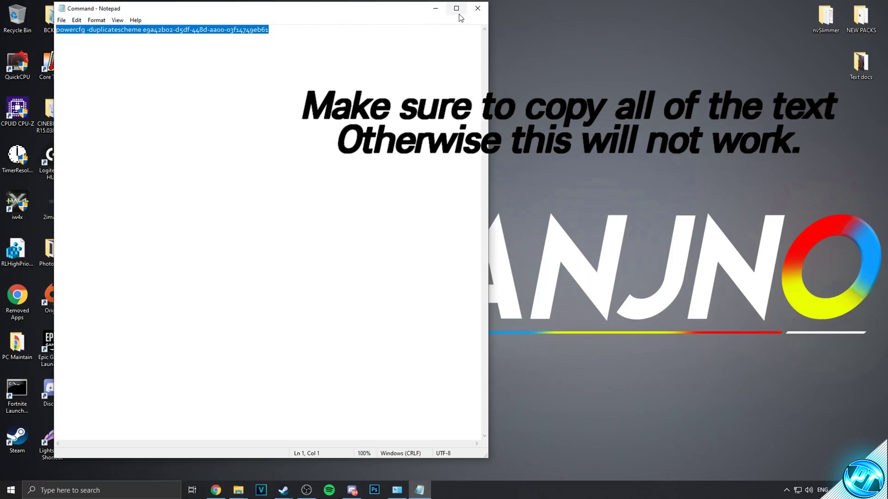
click(762, 23)
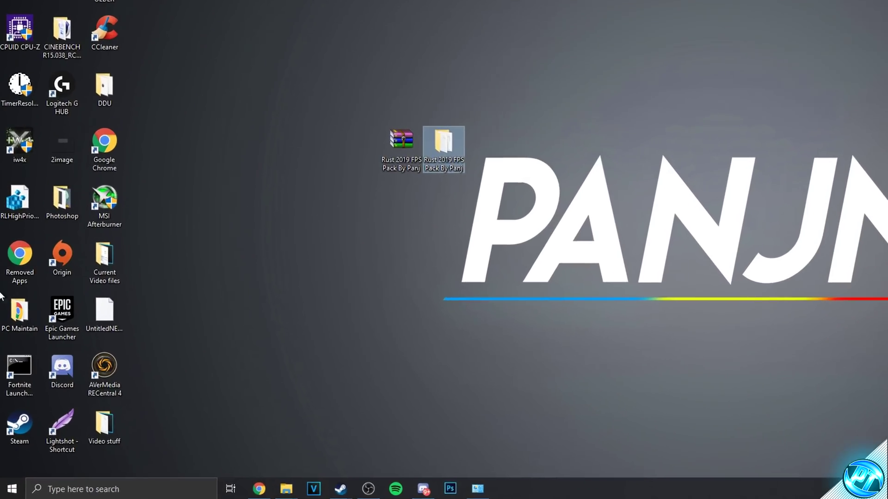
Run the copied command powercfg -duplicatescheme e9a42b02-d5df-448d-aa00-03f14749eb61 in a Command Prompt started as administrator.
key(super)
text(cmd)
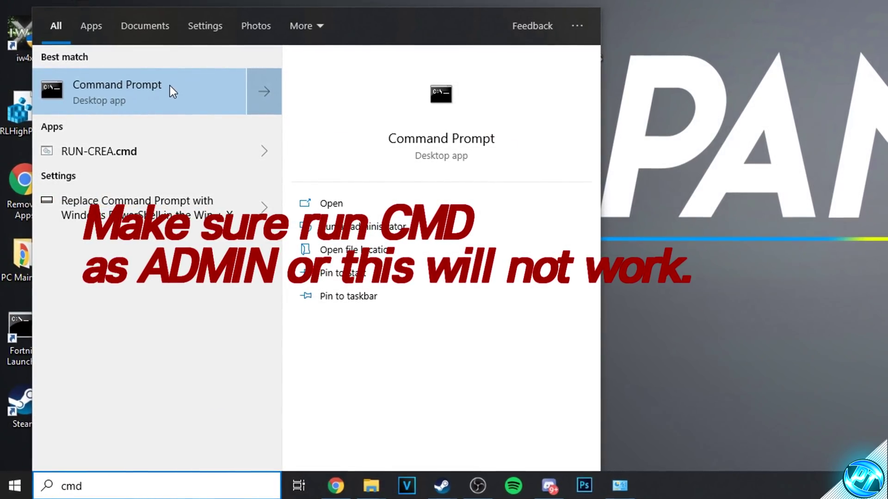
right_click(170, 86)
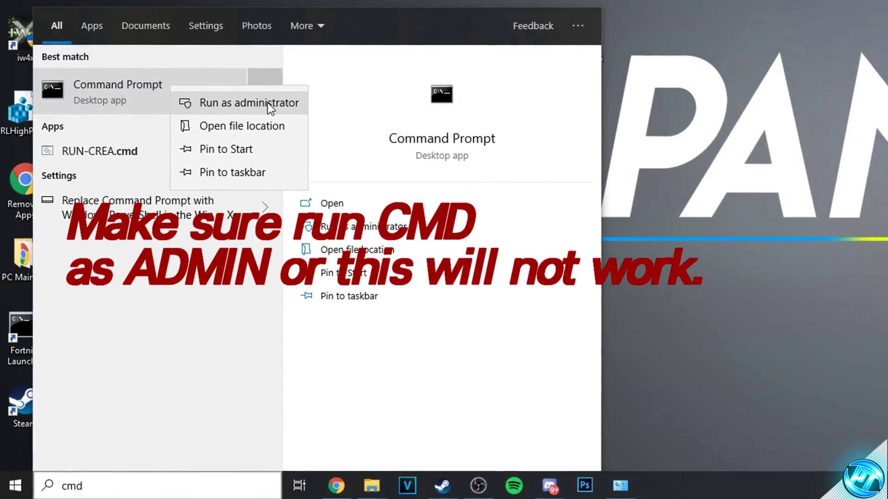
click(224, 104)
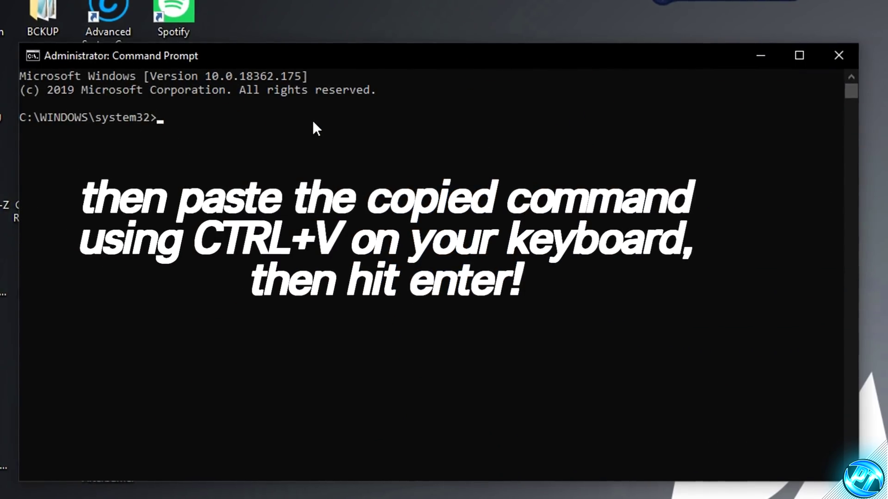
key(ctrl+v)
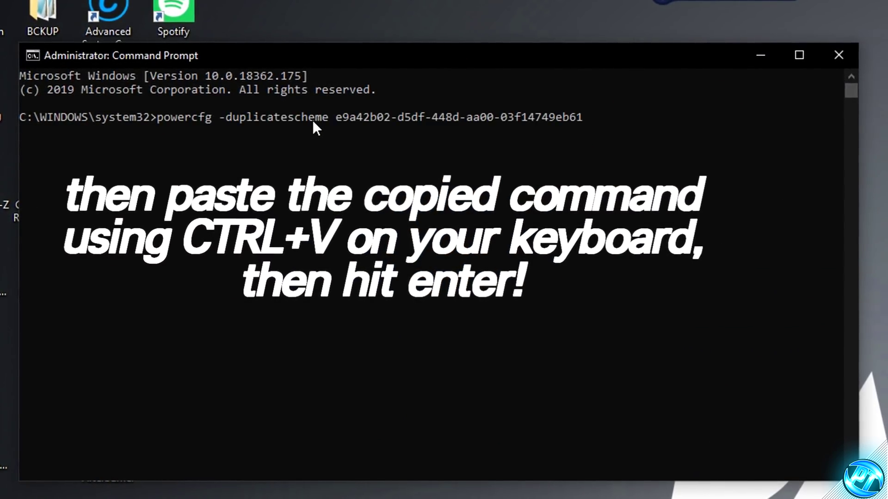
key(Return)
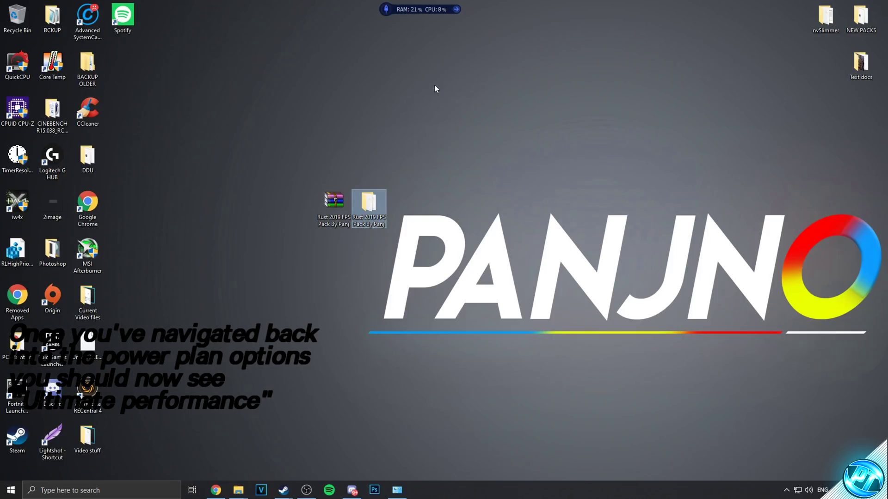
Return to Power Options, activate the last Ultimate Performance plan among the additional plans, and close the window.
click(398, 491)
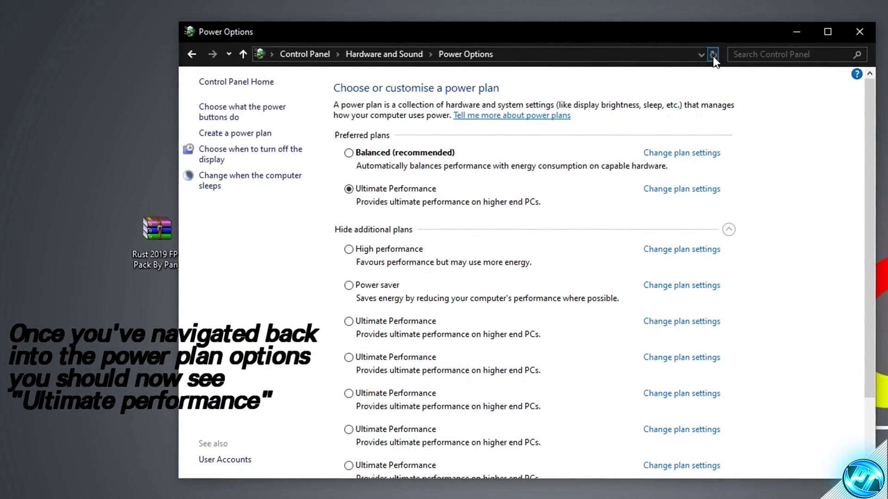
scroll(393, 281, down, 2)
click(431, 450)
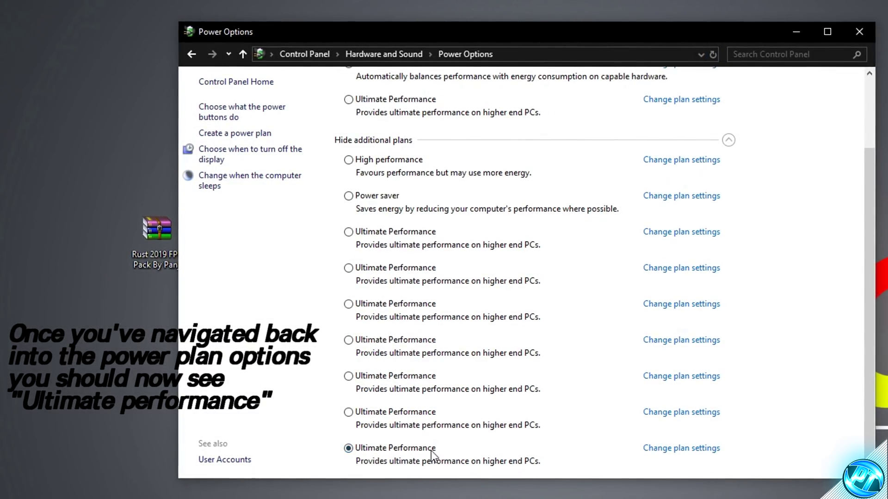
click(350, 412)
click(353, 449)
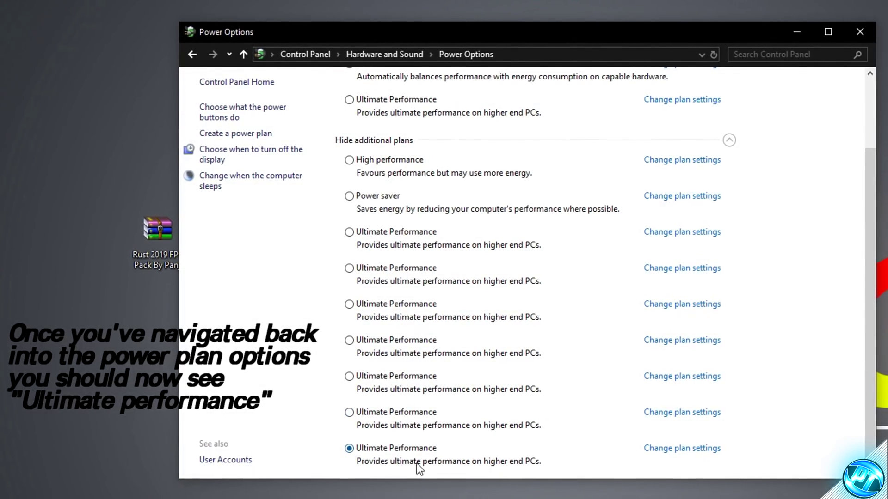
click(859, 33)
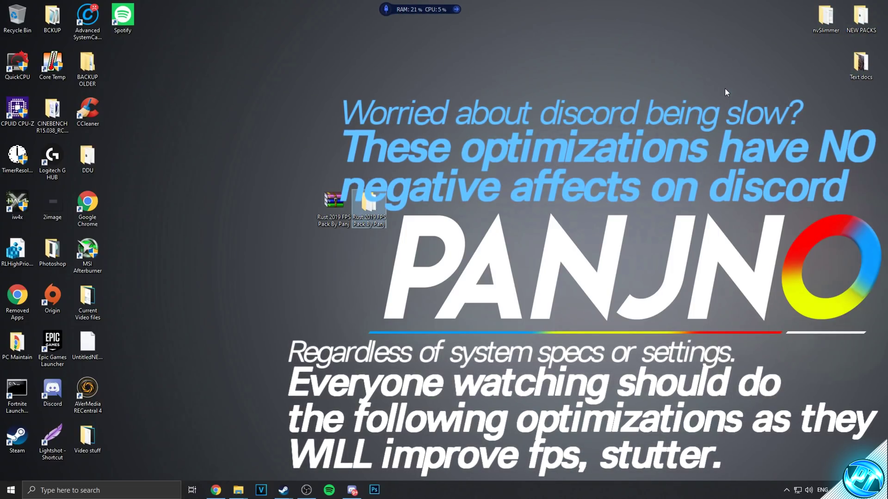
Launch the QuickCpuSetup-3.0.1.0 installer from the Optimizations folder of the Rust 2019 FPS pack.
double_click(361, 198)
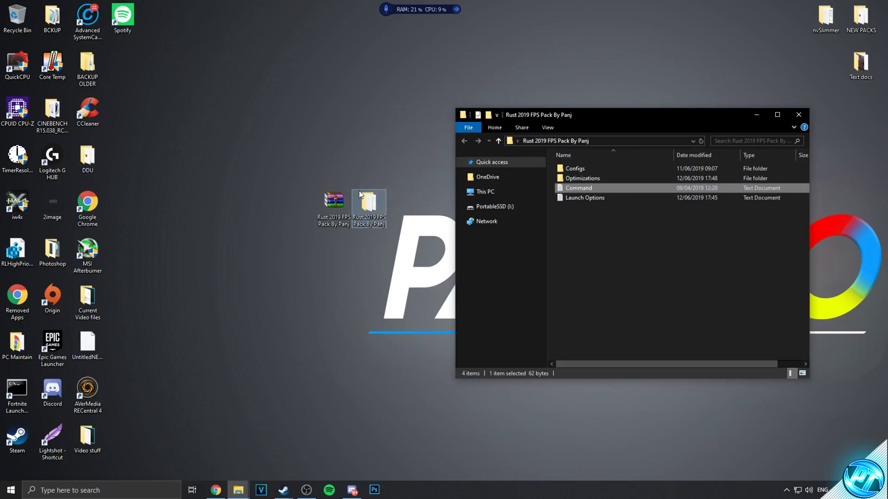
click(582, 179)
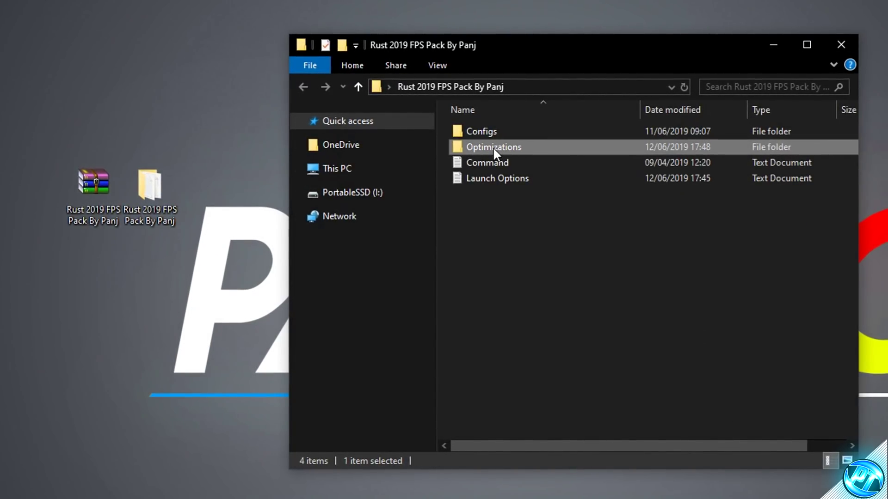
double_click(493, 147)
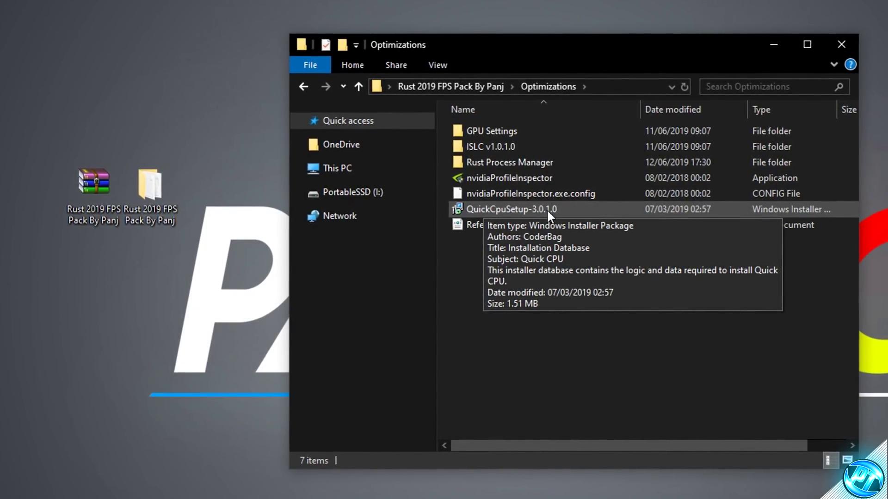
double_click(491, 209)
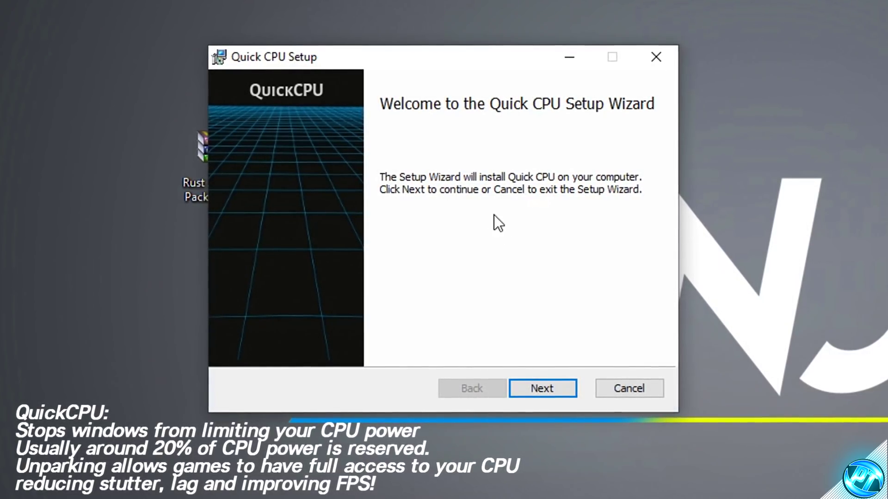
Accept the licence agreement, install Quick CPU with the default options, and finish the wizard with QuickCPU.exe set to launch.
click(525, 392)
click(367, 344)
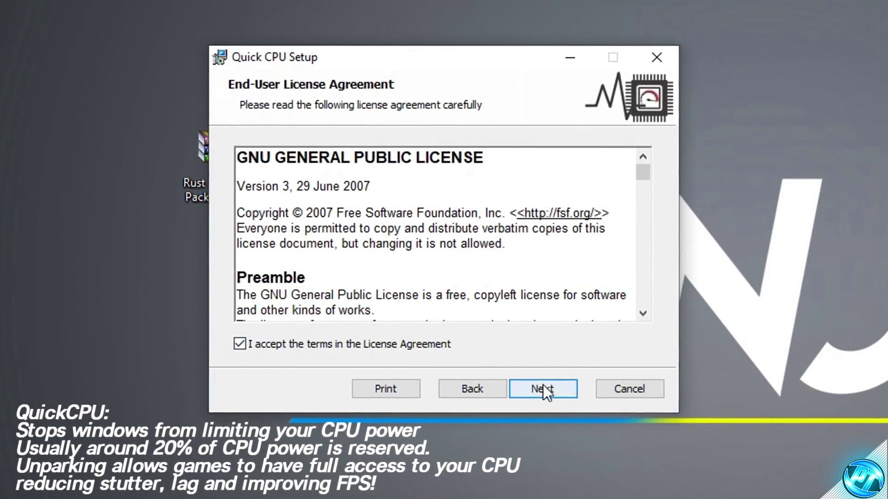
click(542, 386)
click(550, 387)
click(553, 387)
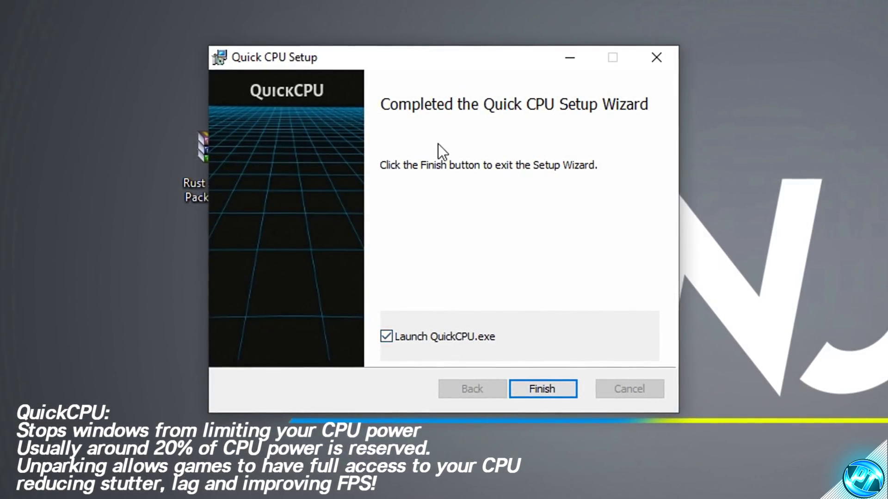
click(531, 390)
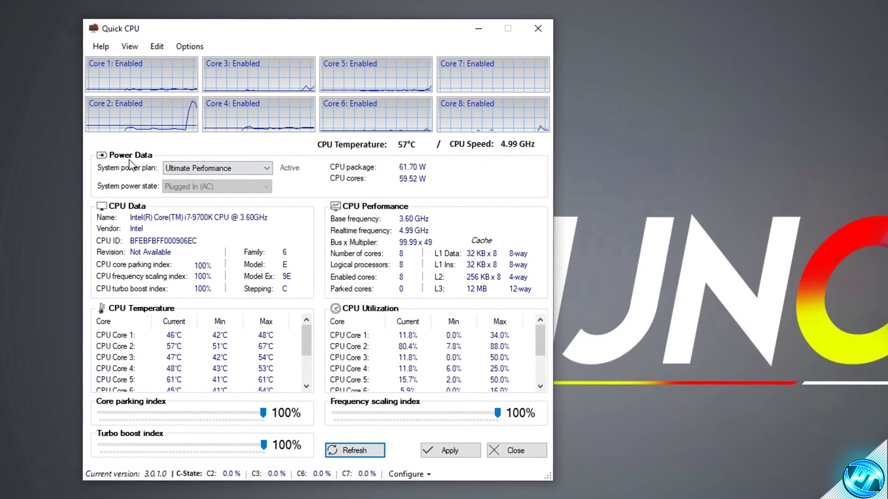
In Quick CPU, keep the Ultimate Performance plan, set core parking, frequency scaling and turbo boost to 100%, apply, and close it.
click(217, 168)
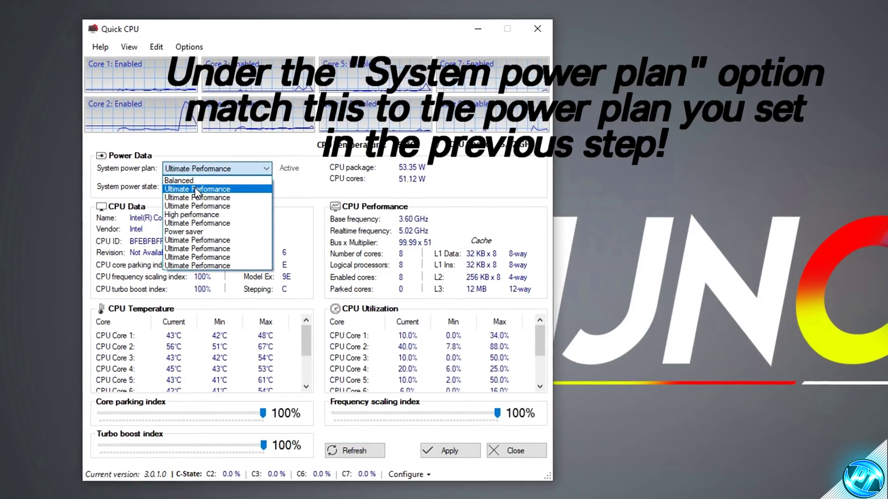
click(220, 169)
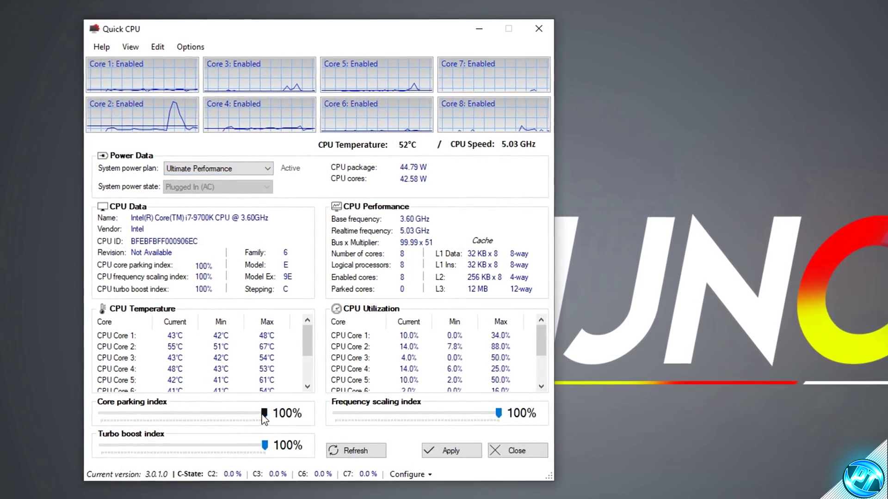
mouse_move(263, 413)
mouse_down()
mouse_move(198, 414)
mouse_move(271, 413)
mouse_up()
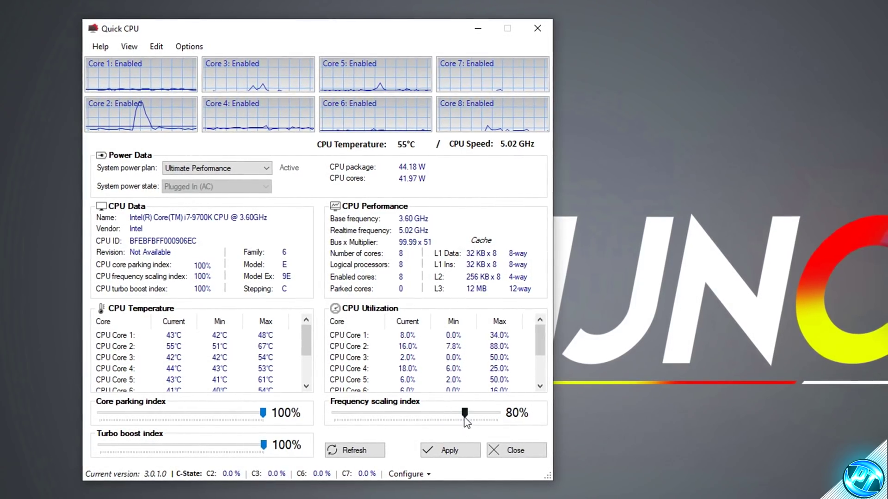
drag(435, 418, 500, 416)
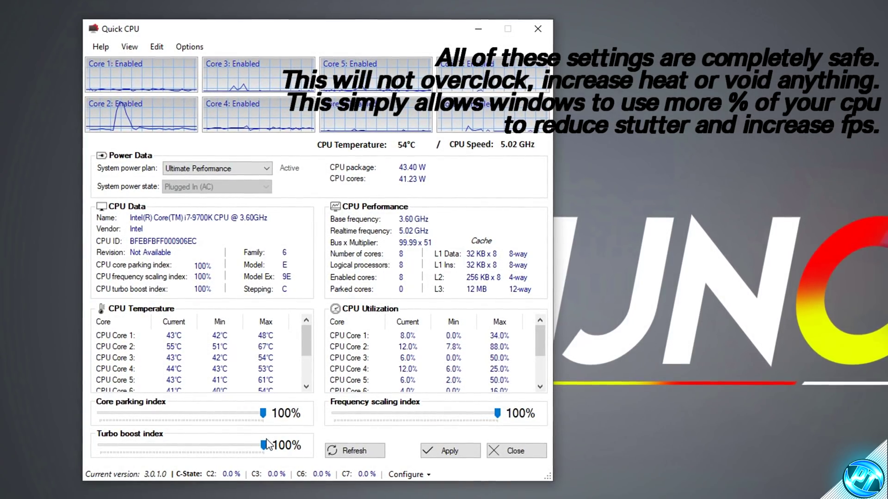
mouse_move(263, 445)
mouse_down()
mouse_move(216, 445)
mouse_move(264, 445)
mouse_up()
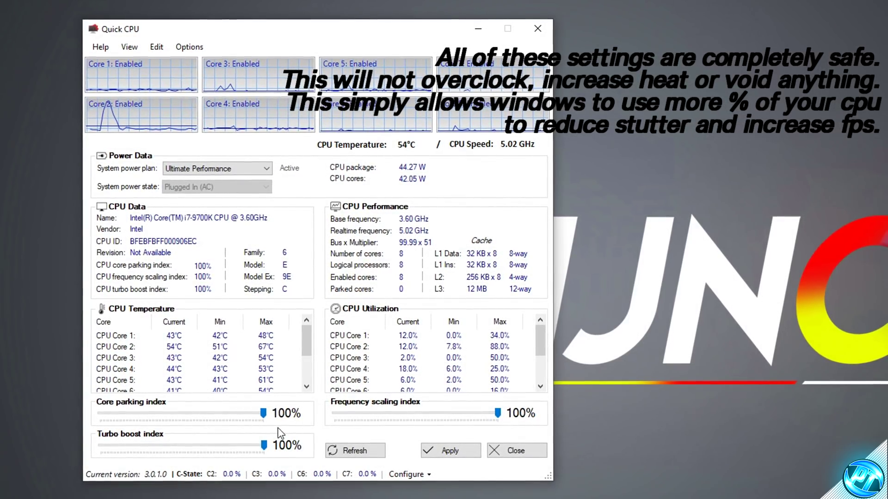
click(443, 451)
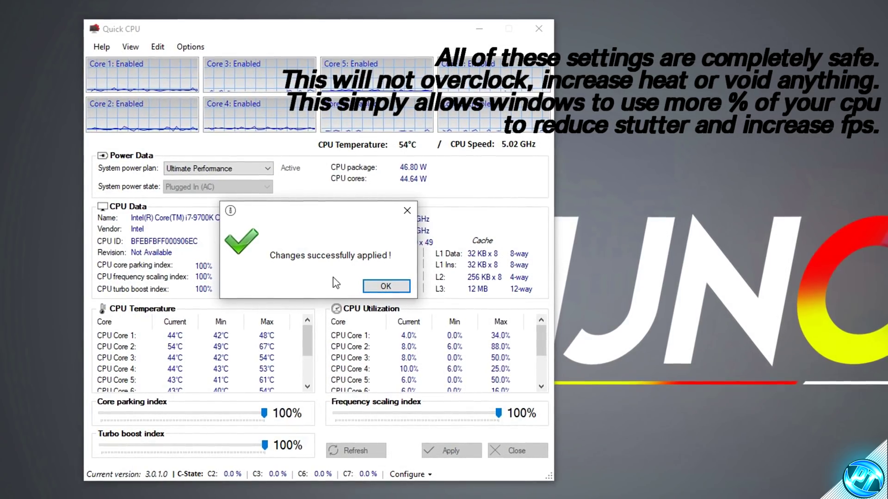
click(385, 287)
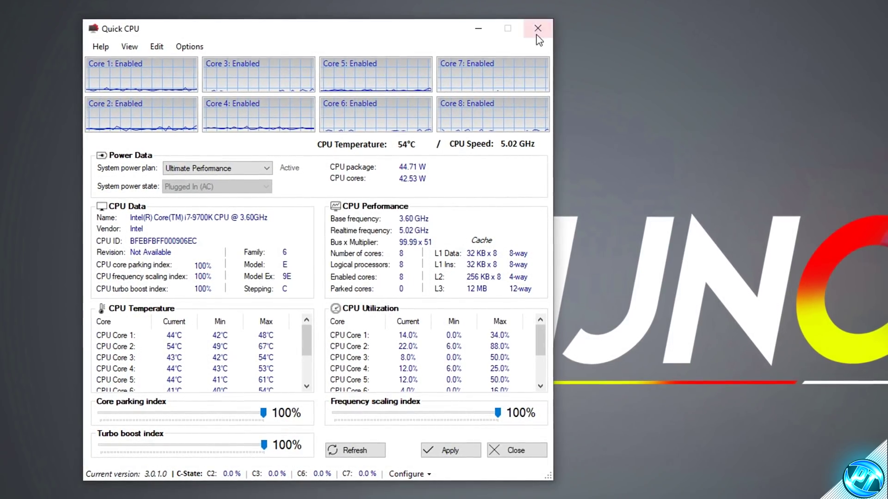
click(536, 28)
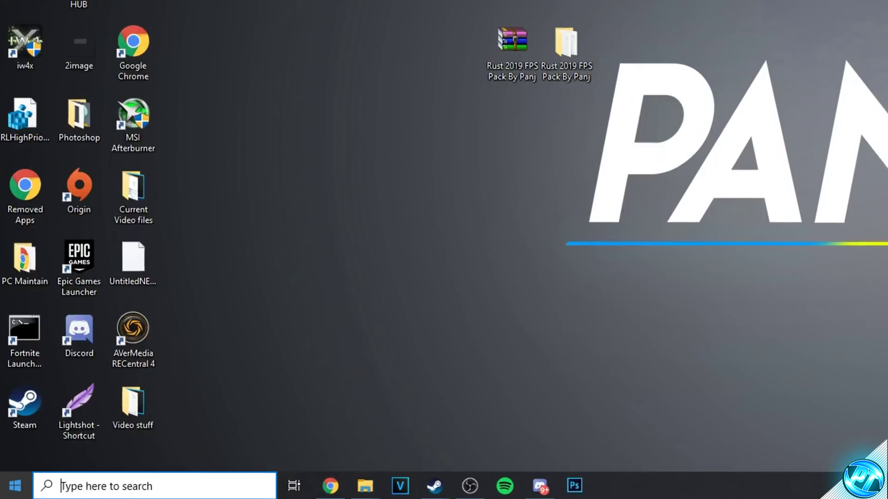
Open the Registry Editor, expand HKEY_LOCAL_MACHINE\SOFTWARE, and check the full path of the selected key.
key(super)
text(regedit)
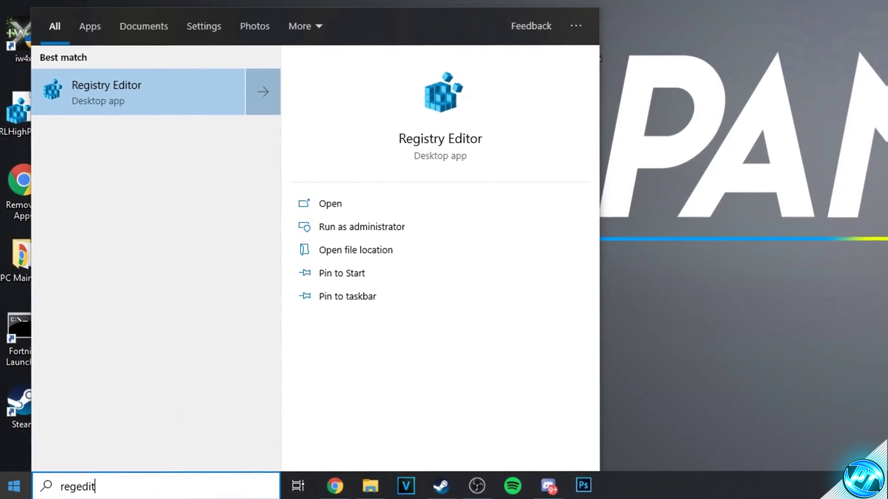
key(Return)
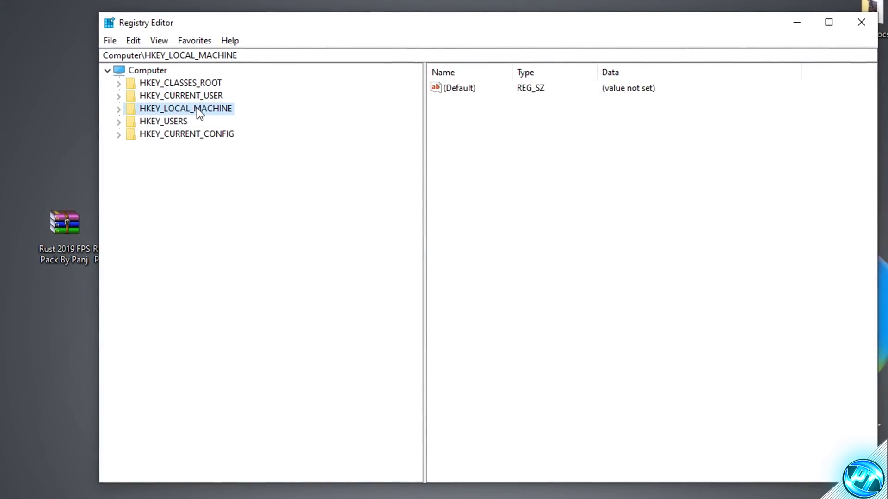
double_click(191, 109)
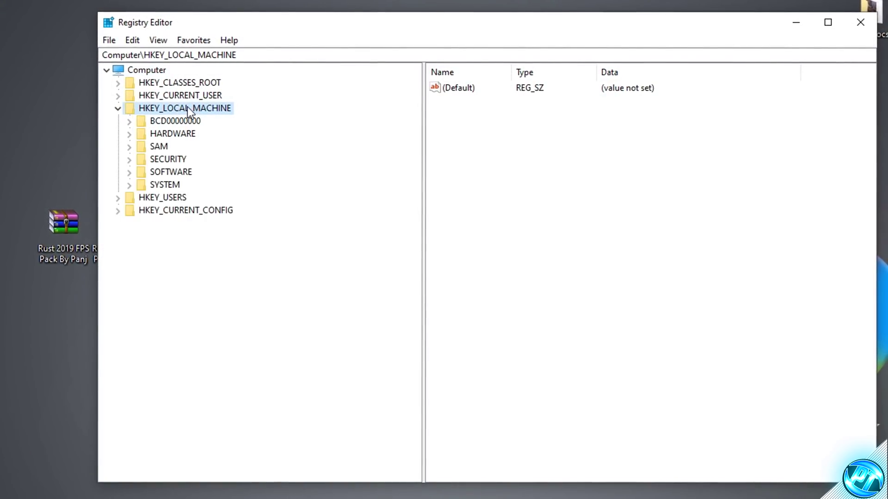
double_click(167, 172)
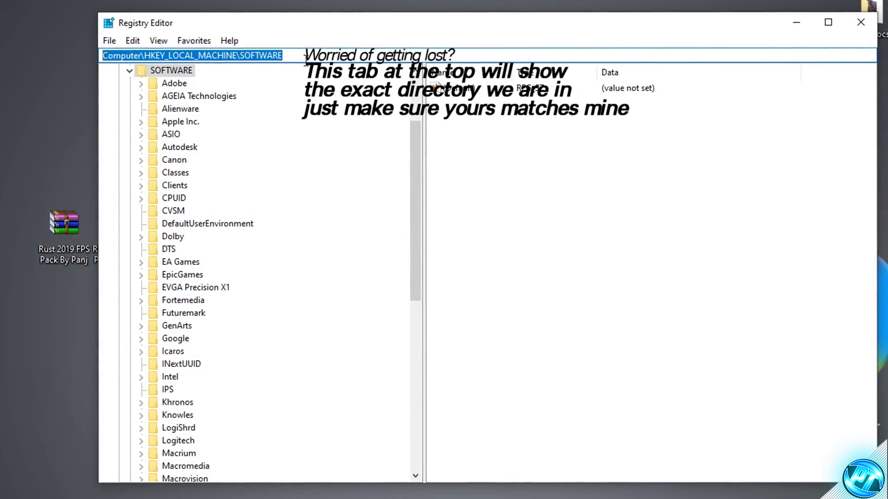
click(287, 55)
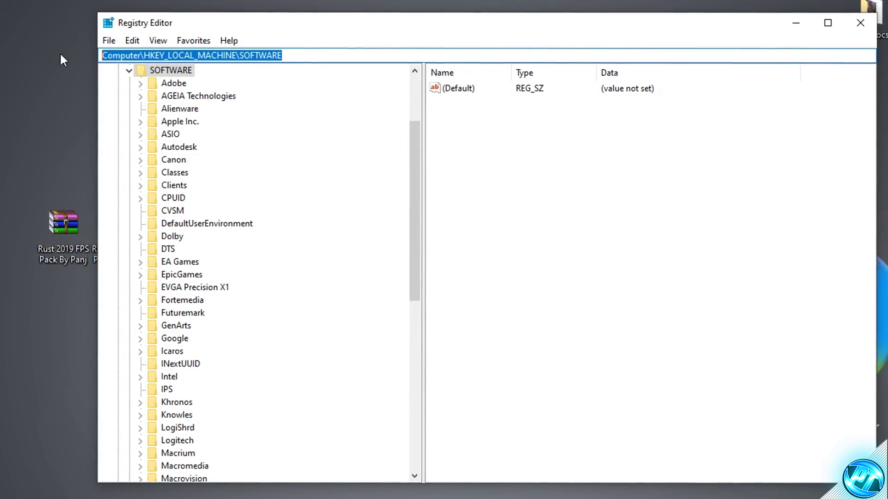
drag(291, 57, 103, 55)
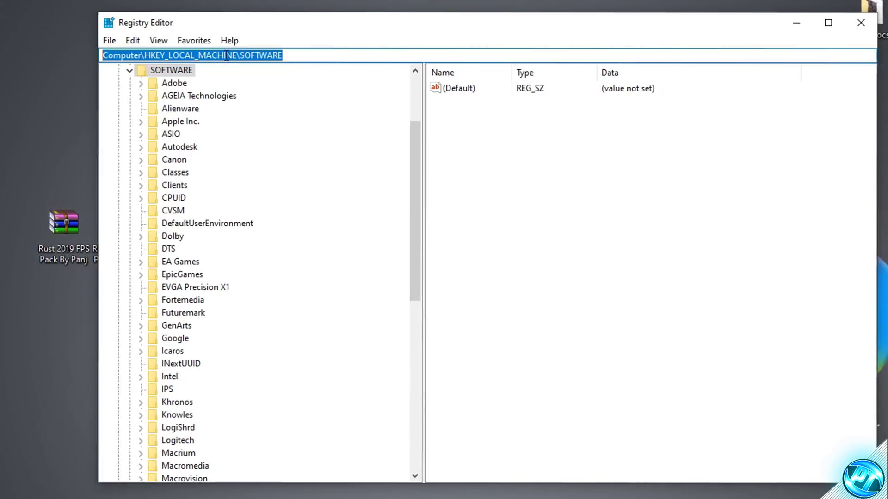
drag(288, 55, 102, 55)
click(190, 70)
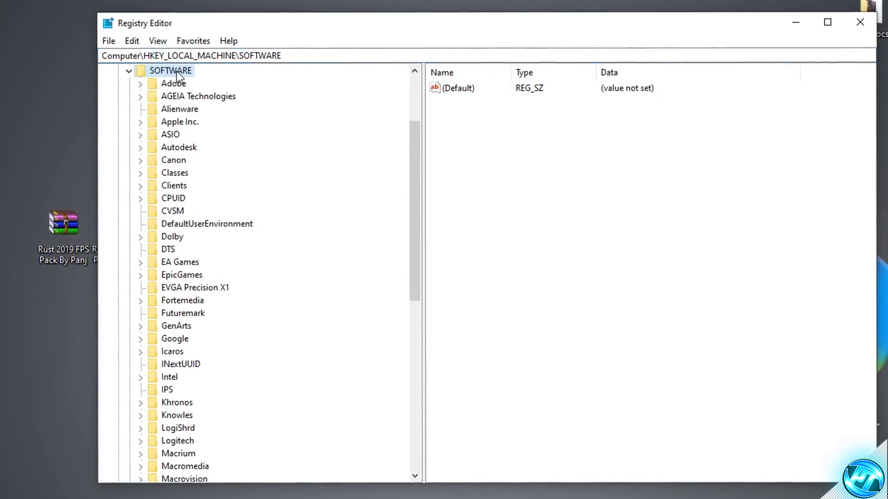
Find the Microsoft key under SOFTWARE and expand it.
scroll(203, 207, down, 7)
scroll(204, 208, down, 3)
scroll(210, 199, up, 3)
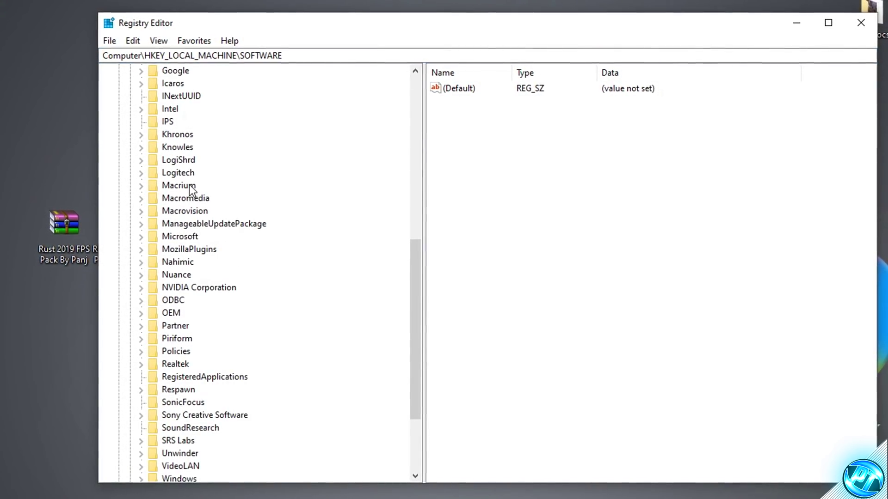
click(179, 236)
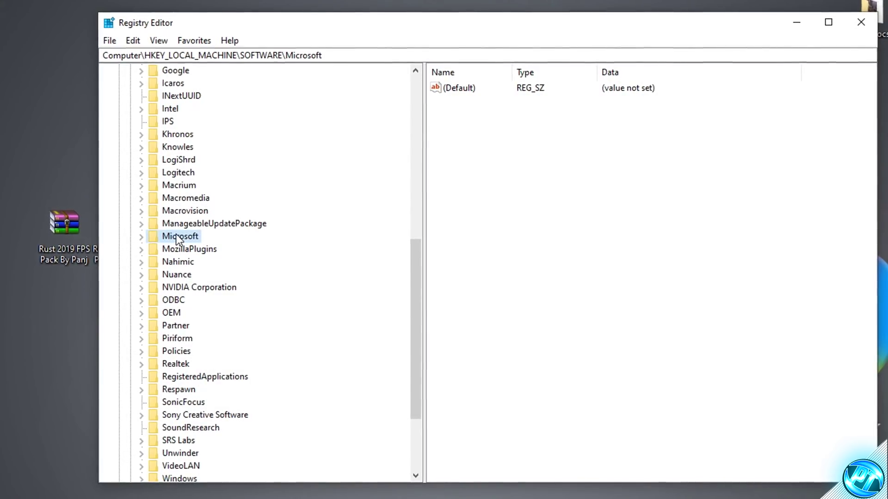
double_click(179, 235)
Expand the Windows NT key under Microsoft and its CurrentVersion subkey.
scroll(175, 228, down, 20)
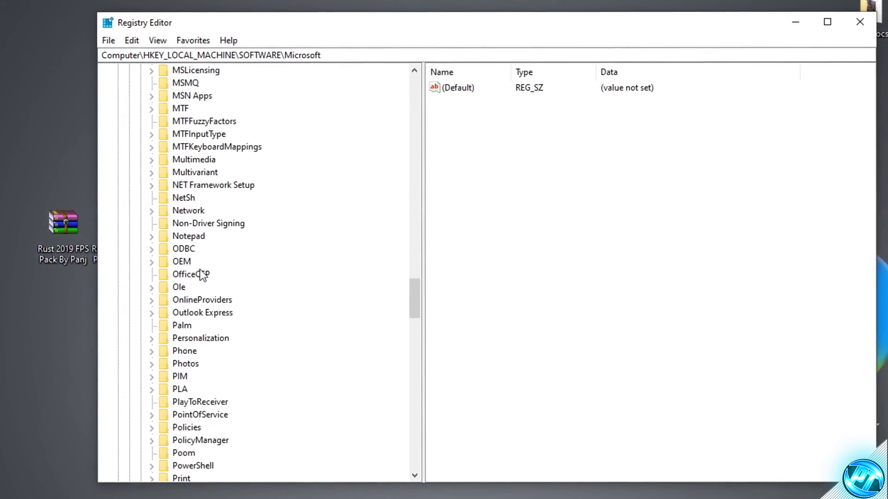
scroll(195, 303, down, 12)
click(212, 352)
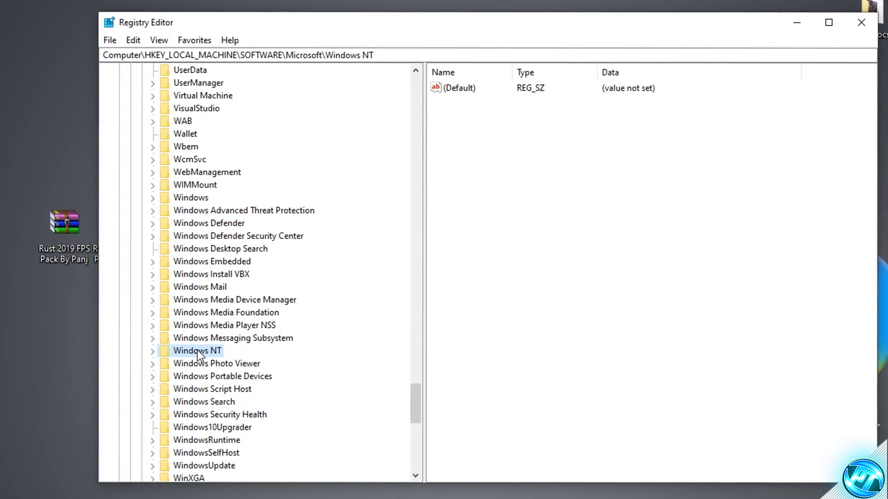
double_click(196, 351)
click(212, 364)
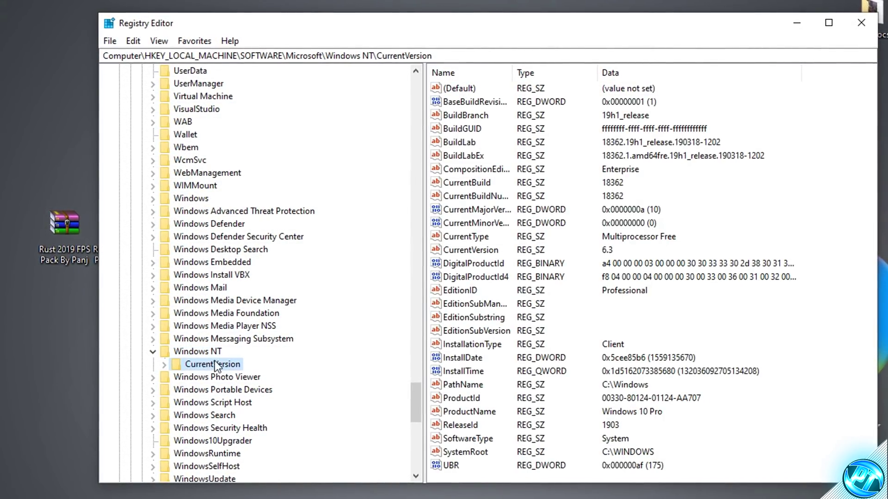
double_click(212, 364)
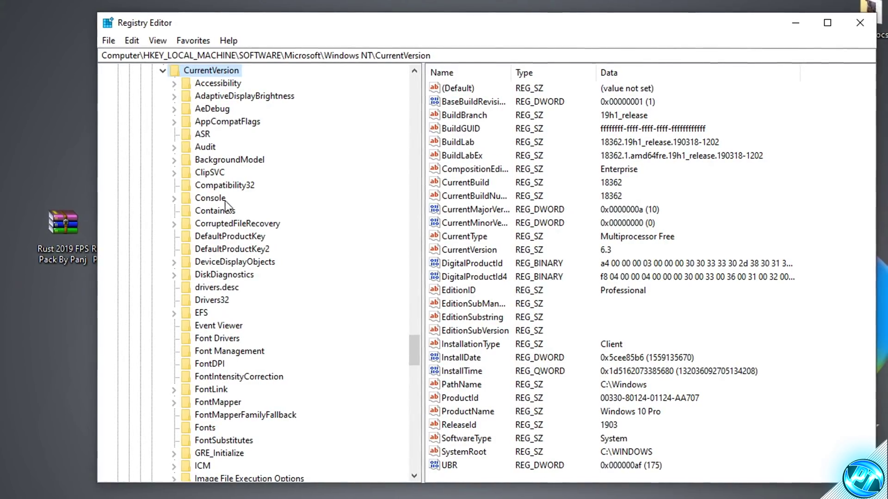
Find the Multimedia key under CurrentVersion and expand it to reach its subkeys.
scroll(212, 172, down, 6)
scroll(212, 171, down, 5)
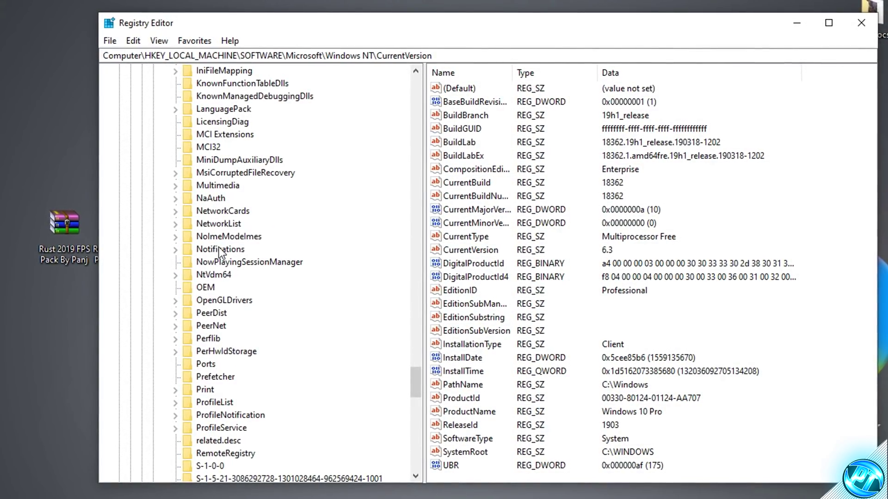
click(213, 186)
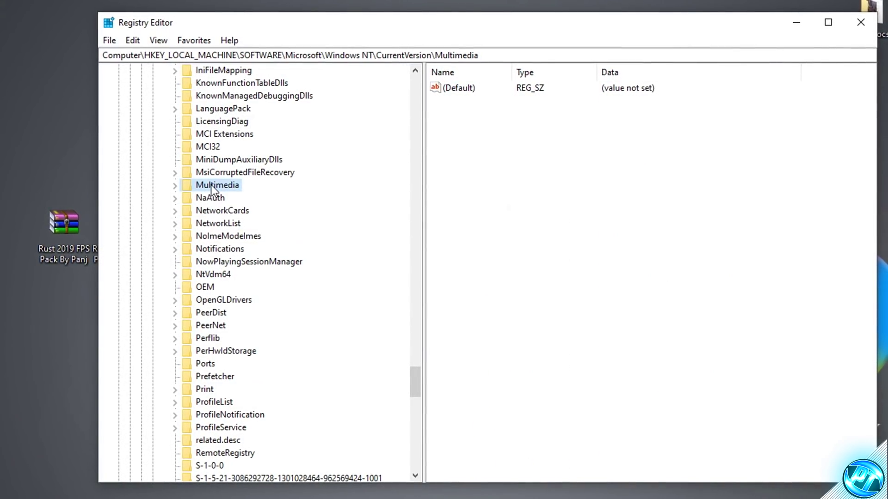
double_click(213, 186)
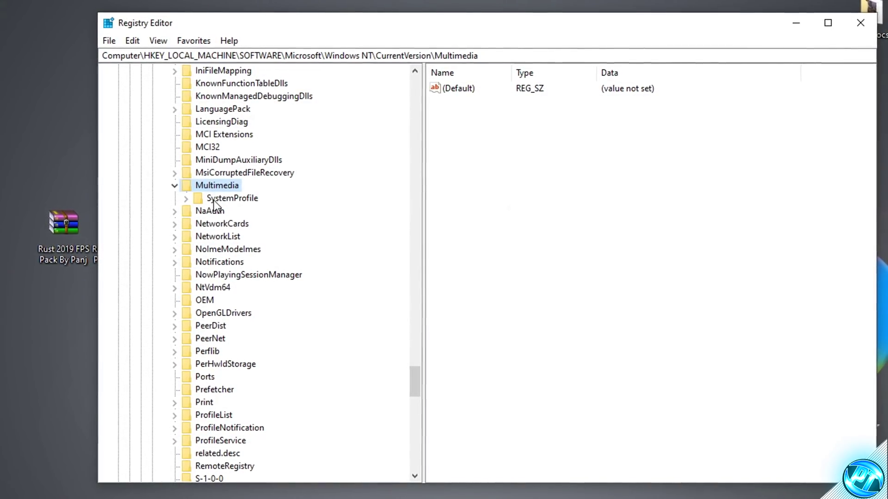
Set the SystemResponsiveness value of the Multimedia\SystemProfile key to 0.
click(223, 200)
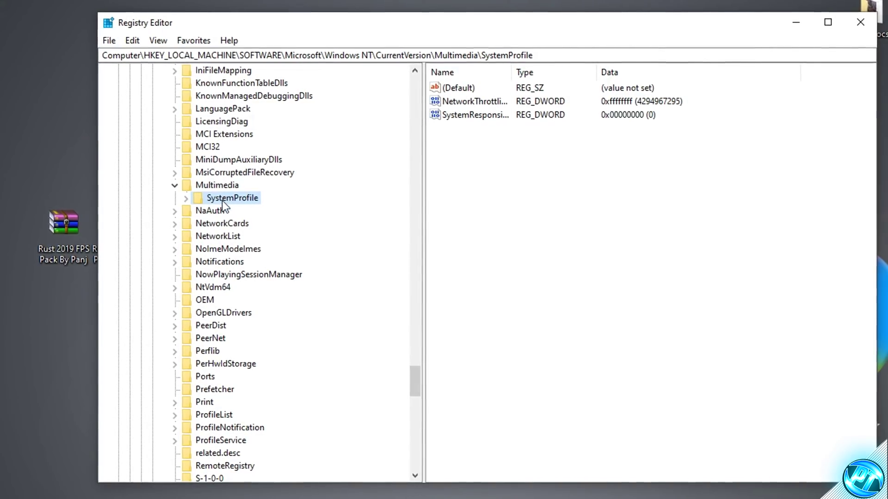
double_click(470, 117)
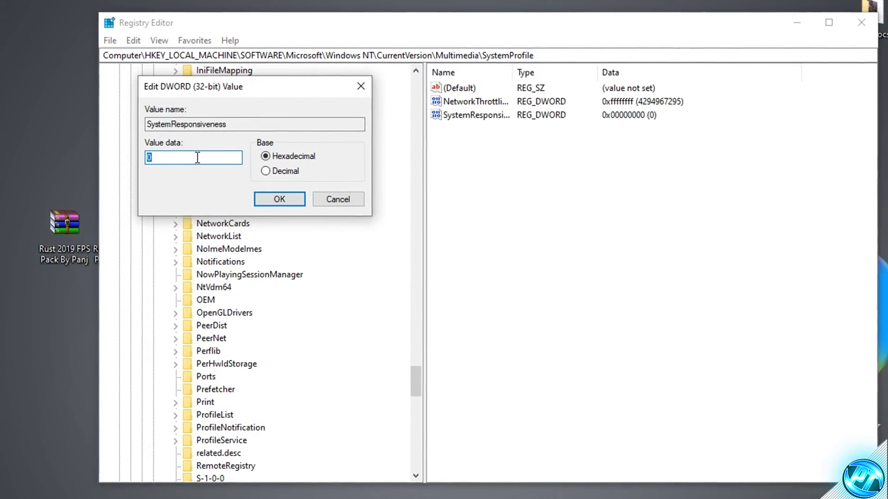
click(174, 159)
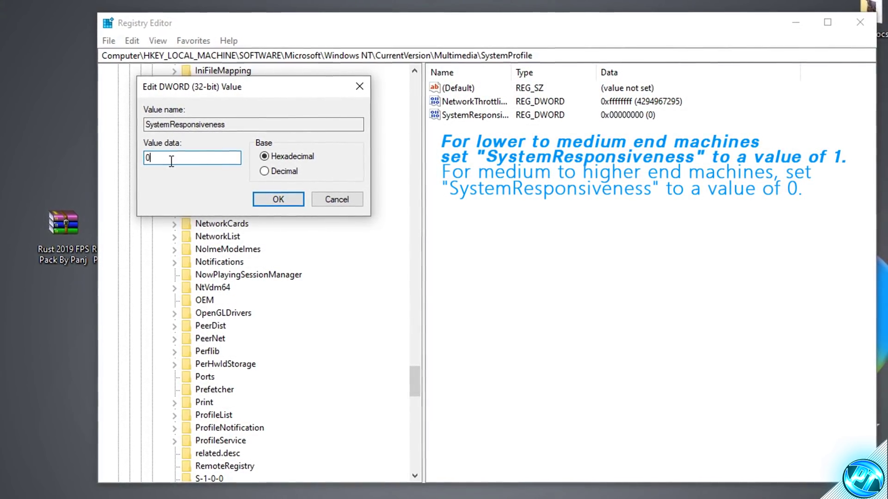
key(BackSpace)
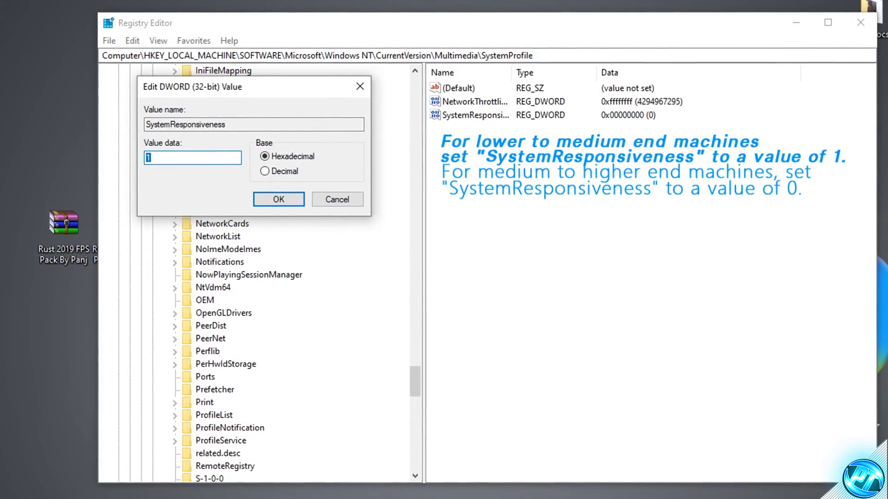
text(0)
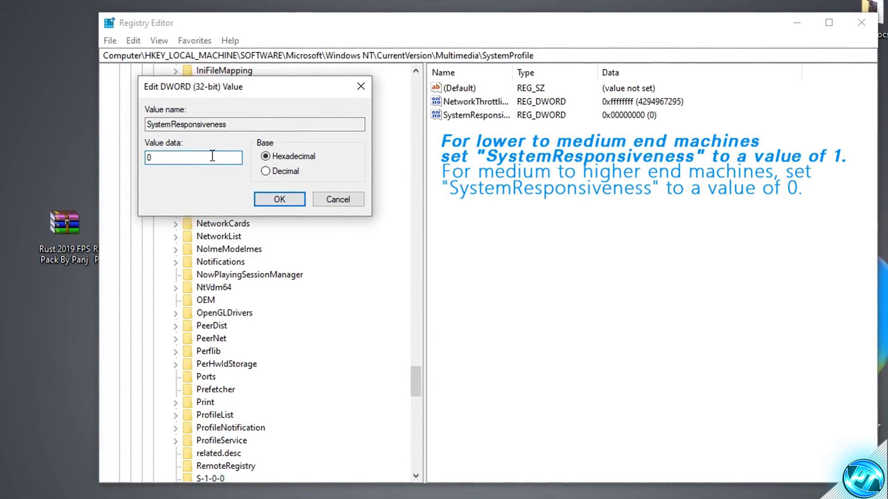
click(280, 199)
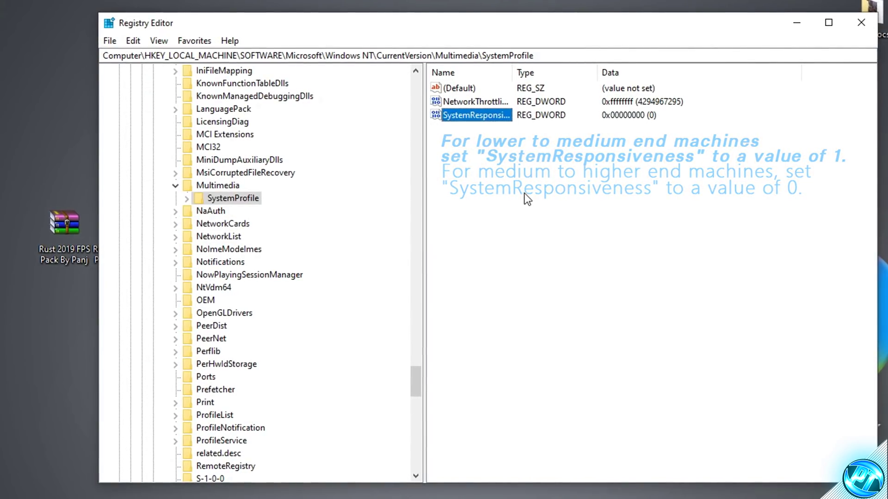
Expand SystemProfile and its Tasks subkey, and open the Games key.
click(209, 198)
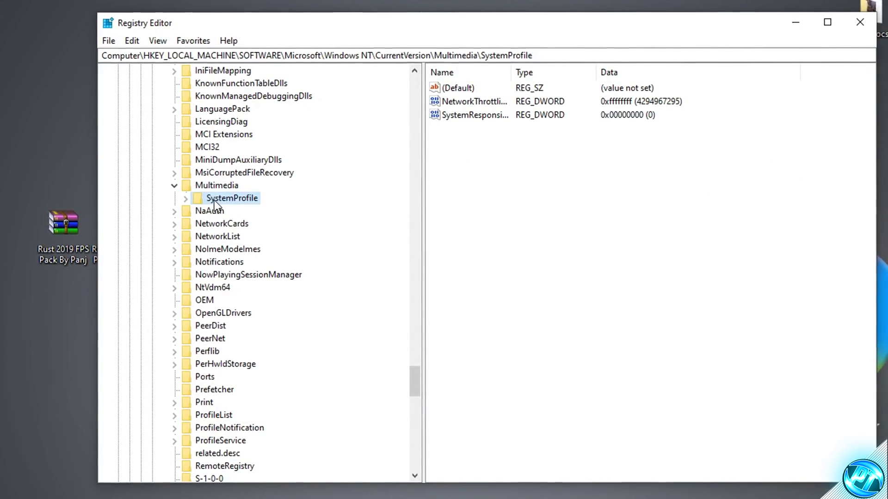
double_click(205, 200)
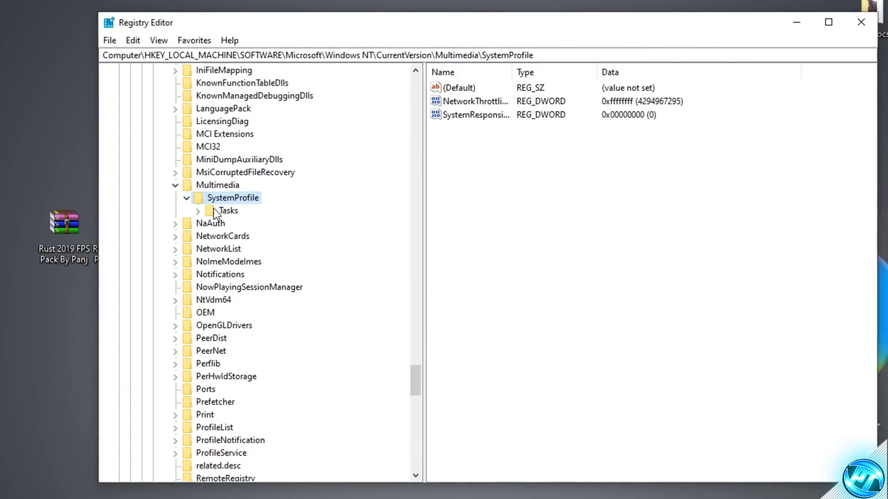
double_click(213, 210)
click(240, 275)
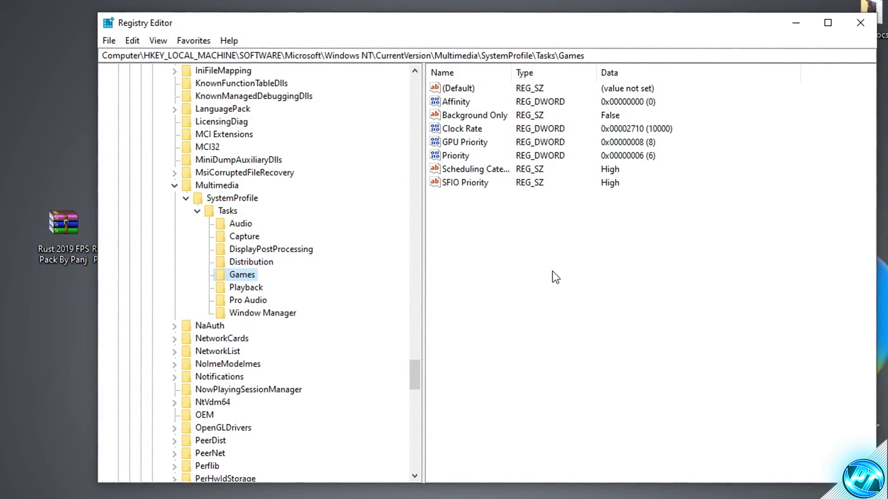
Set GPU Priority to 8 and Priority to 6 in the Games key.
double_click(463, 142)
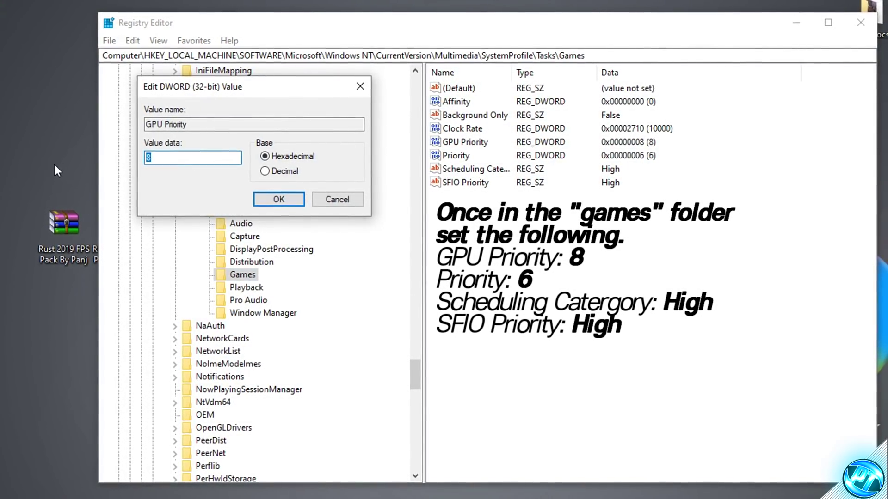
click(278, 198)
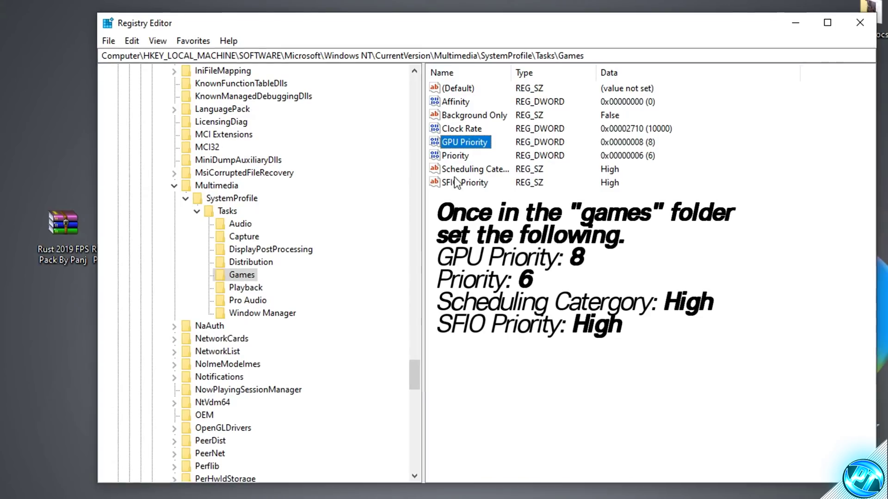
double_click(455, 157)
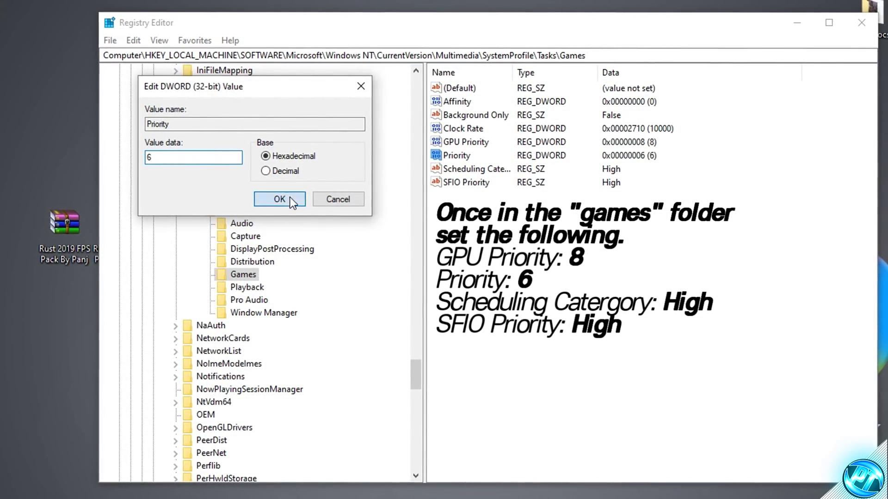
click(279, 199)
Set Scheduling Category and SFIO Priority to High in the Games key, and close the Registry Editor.
double_click(466, 170)
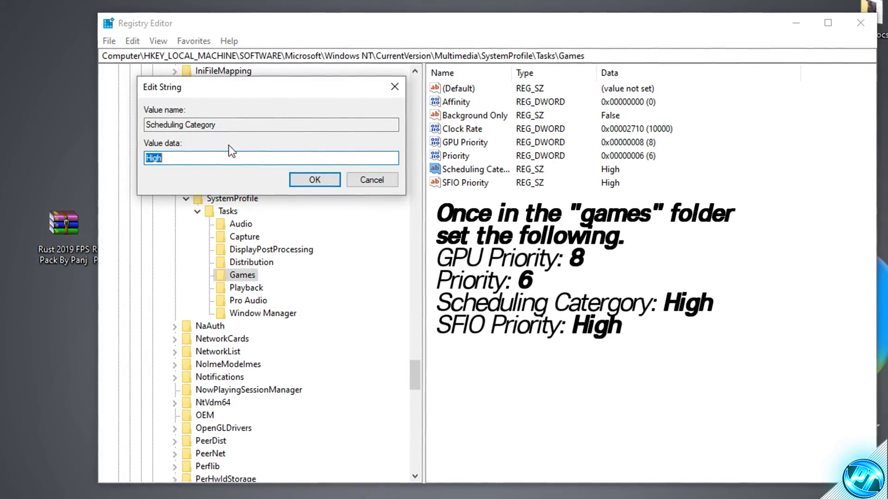
text(High)
click(303, 178)
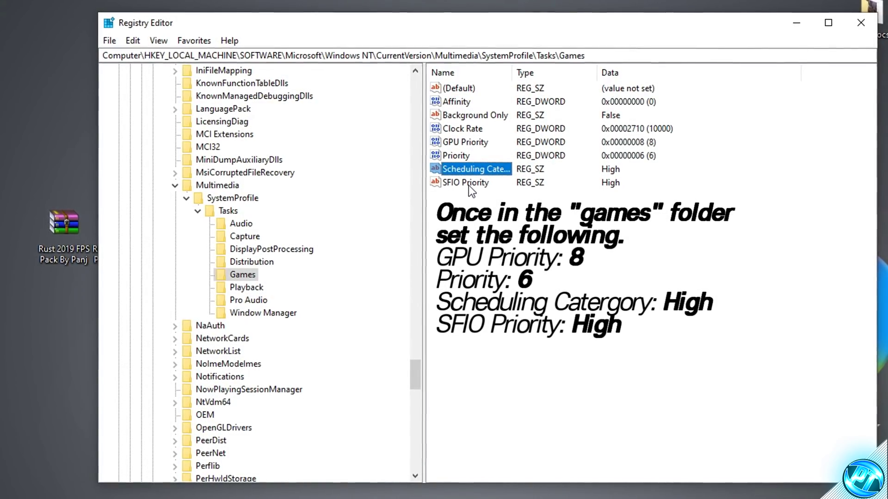
double_click(468, 184)
text(High)
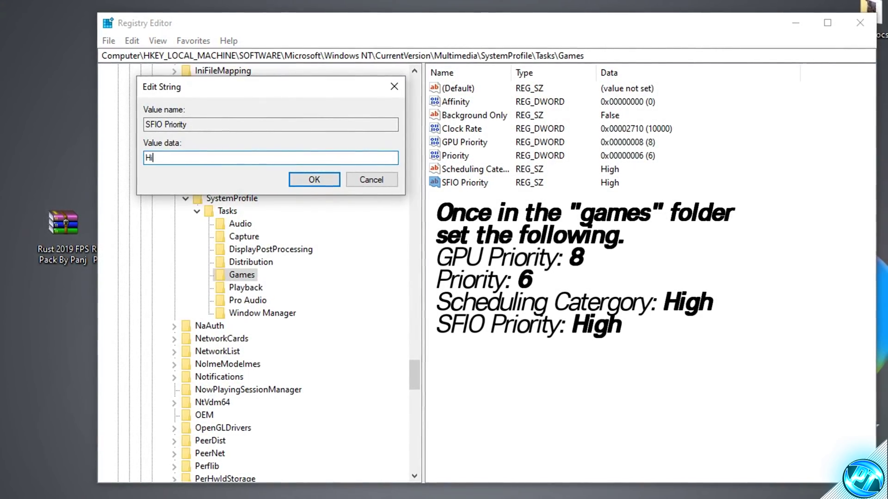
key(Return)
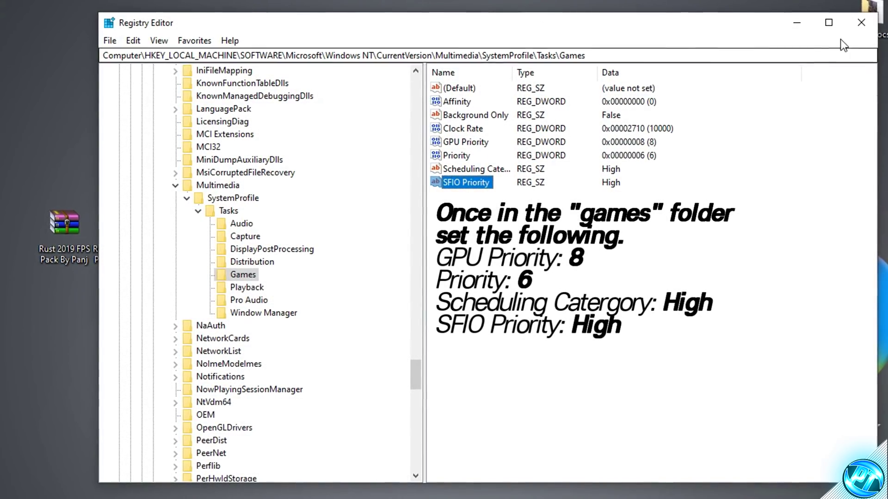
click(859, 23)
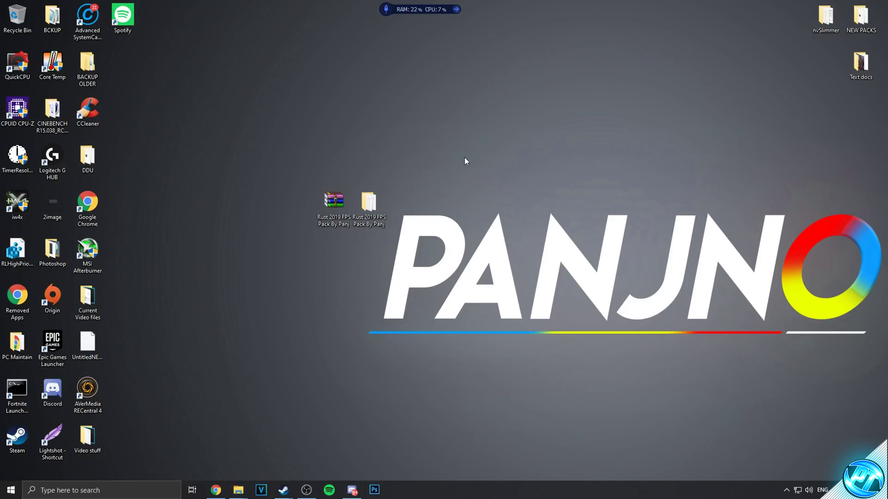
Switch to Discord and turn off Hardware Acceleration in its Appearance settings, accepting the relaunch.
click(352, 490)
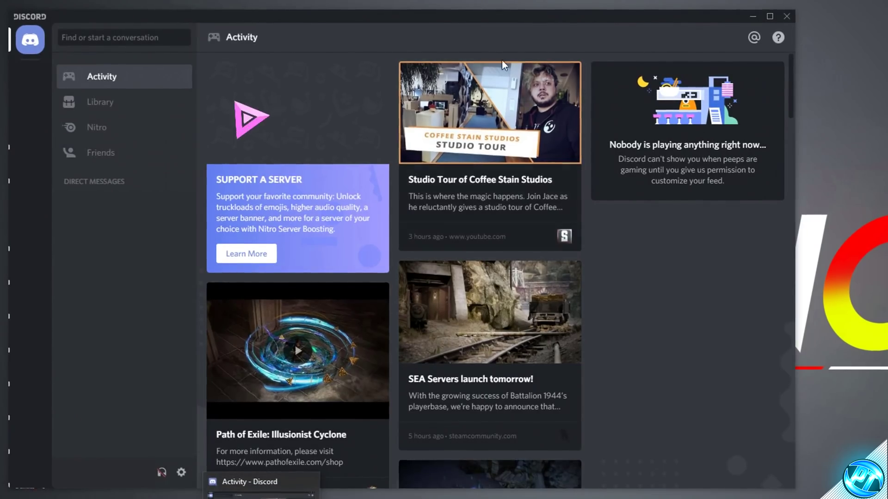
click(181, 473)
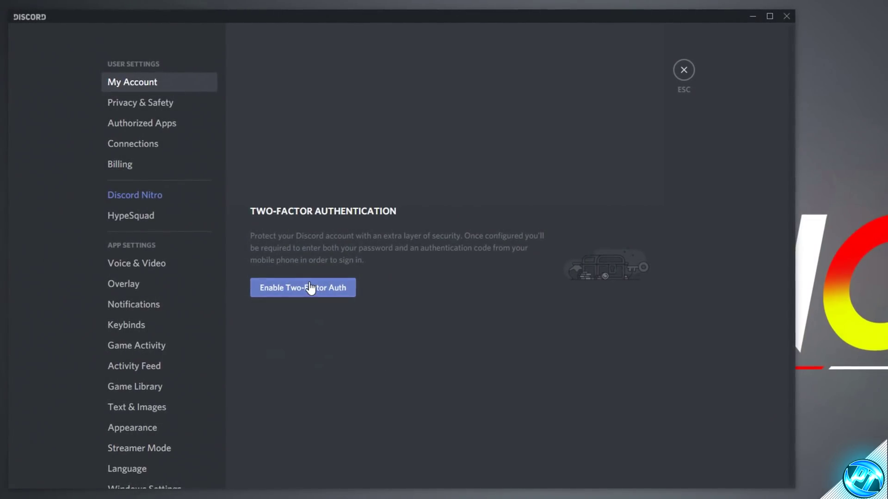
scroll(180, 249, down, 3)
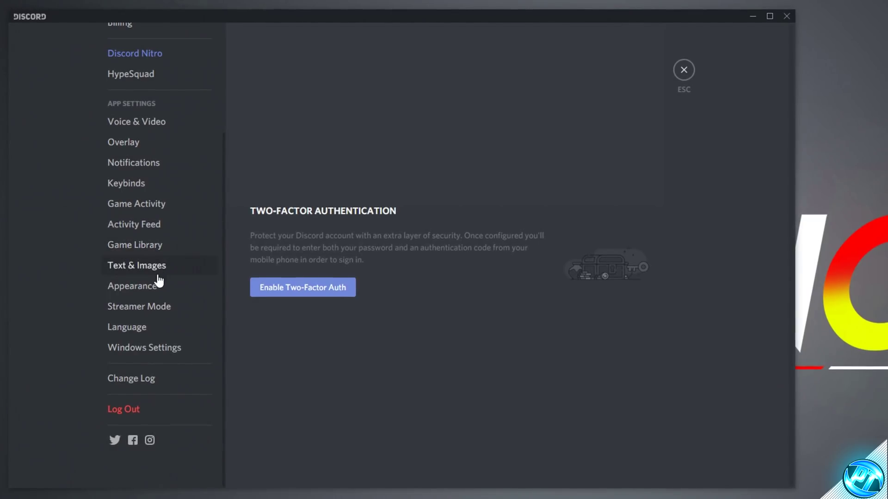
click(141, 295)
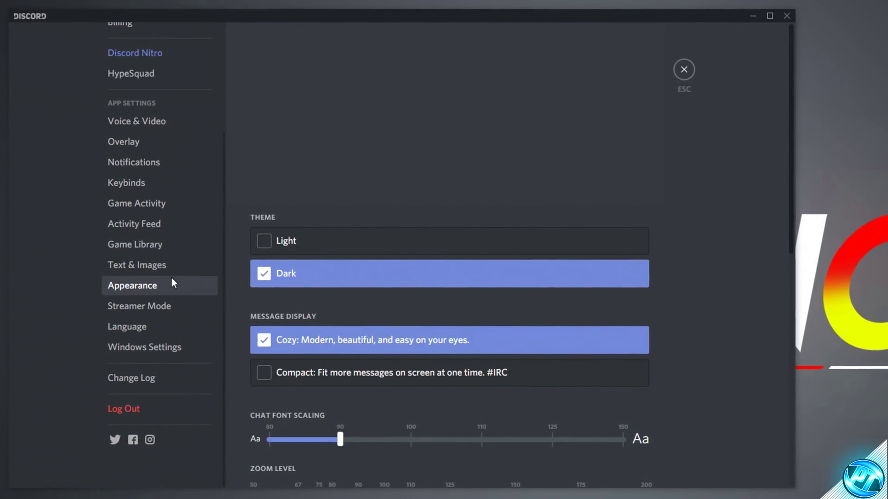
scroll(376, 180, down, 10)
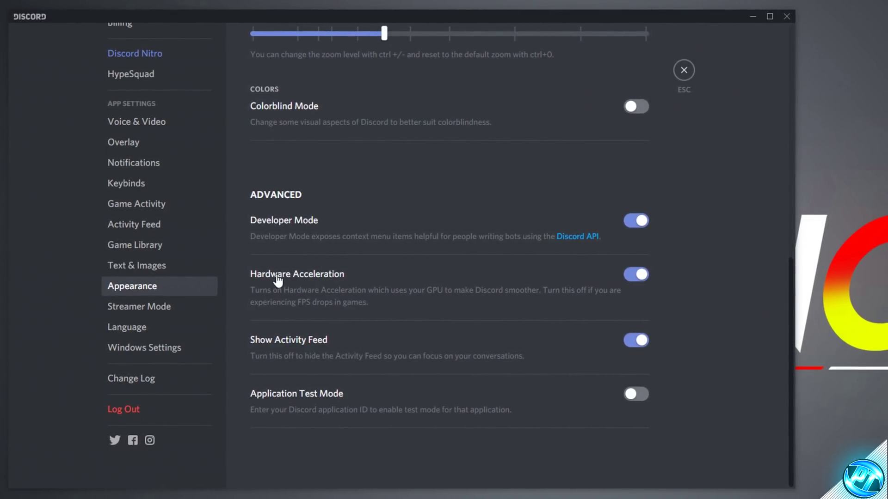
click(639, 277)
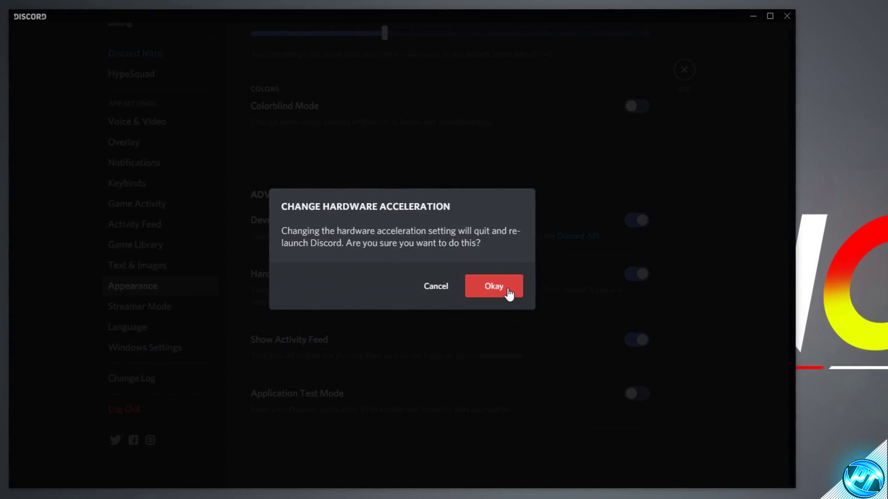
click(493, 287)
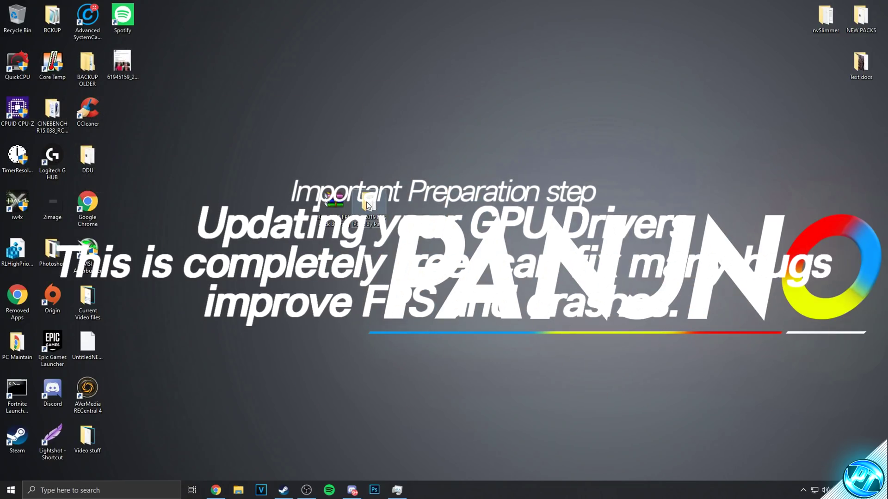
Open the Optimizations folder of the Rust 2019 FPS Pack and launch nvidiaProfileInspector.
double_click(366, 202)
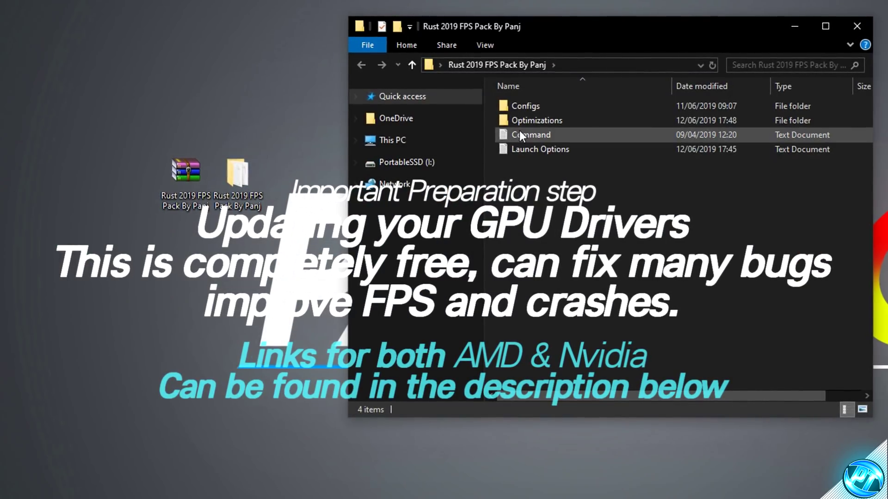
double_click(524, 121)
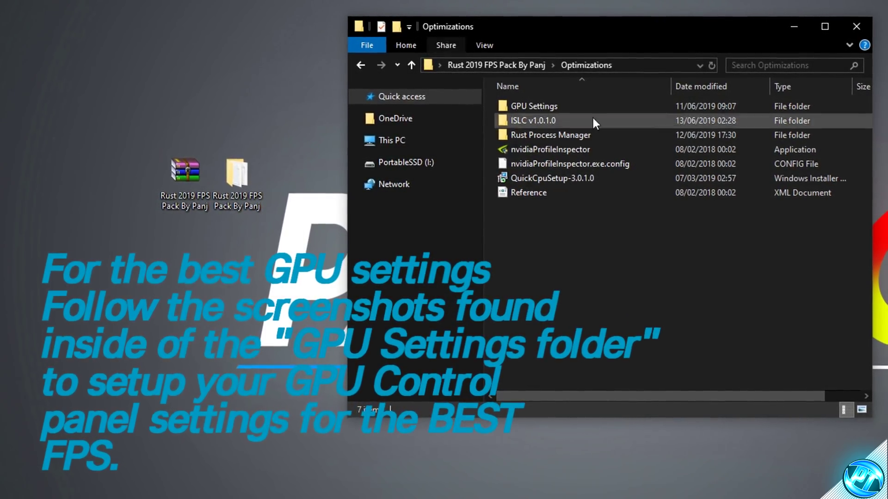
right_click(205, 69)
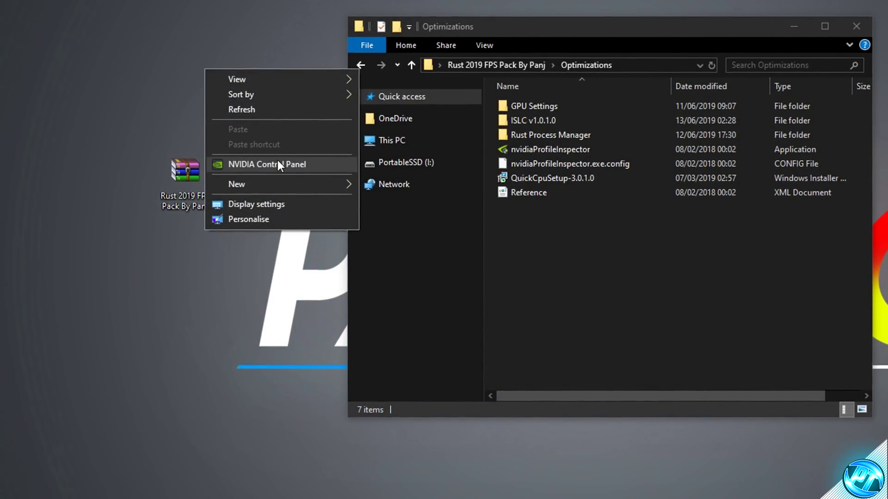
click(441, 19)
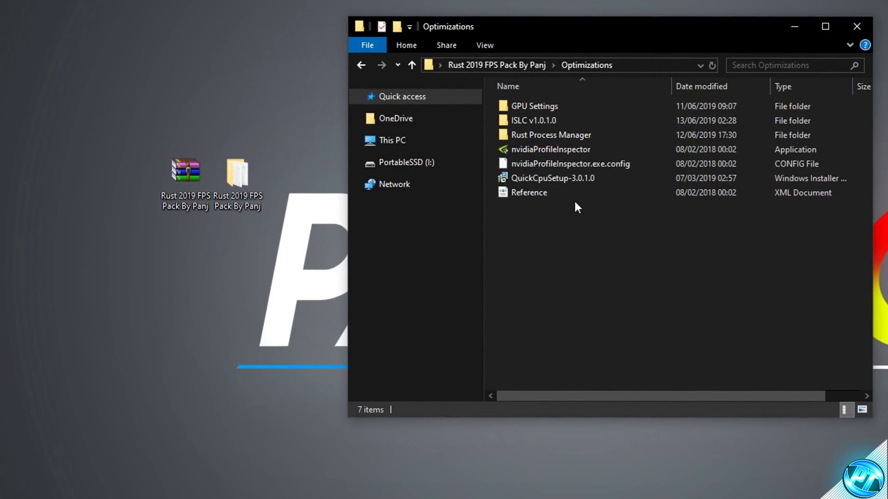
click(601, 148)
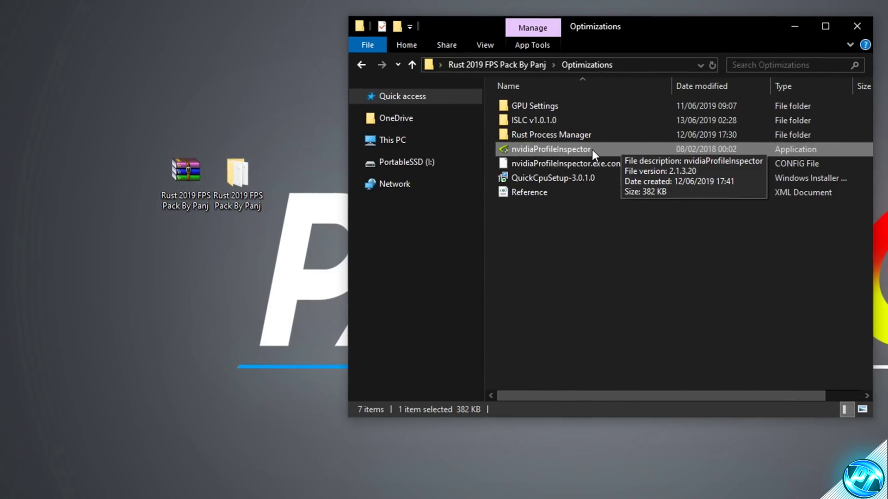
double_click(591, 150)
click(794, 26)
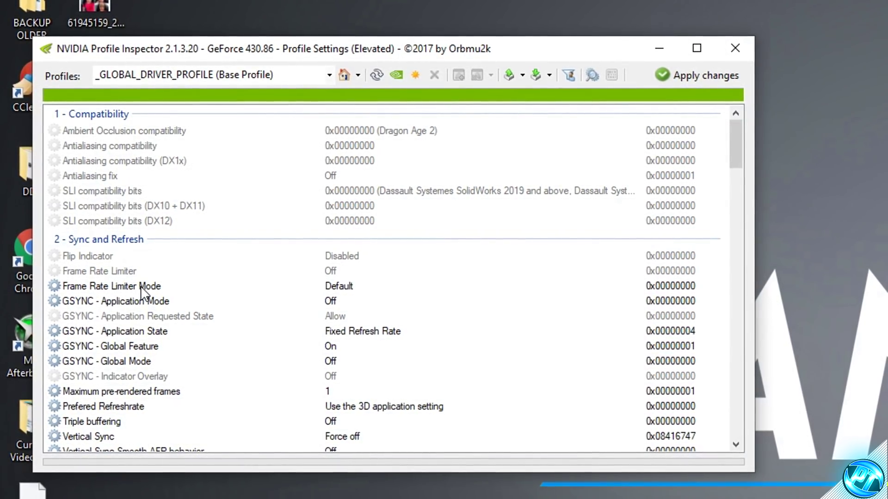
Set Frame Rate Limiter Mode to 0x00000004 PS_FRAMERATE_LIMITER_2_CONTROL_DELAY_FLIP_BY_FLIPMETERING in the base profile, apply the change and close the inspector.
click(132, 286)
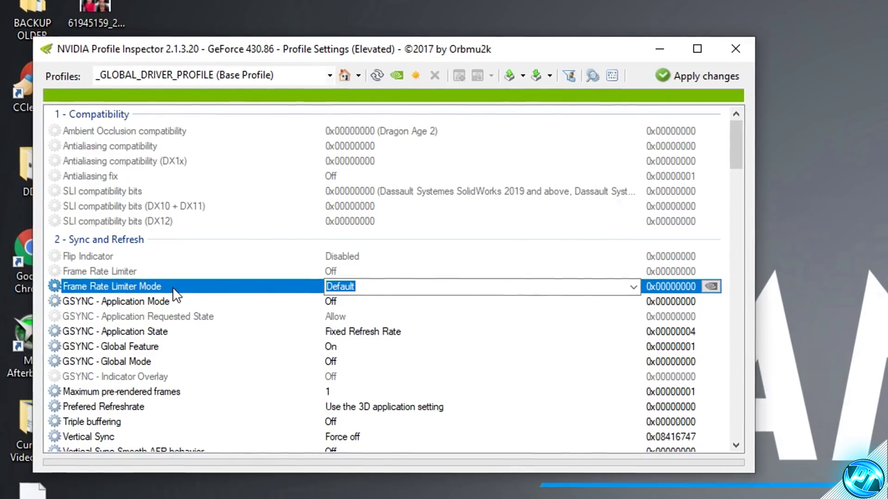
click(633, 287)
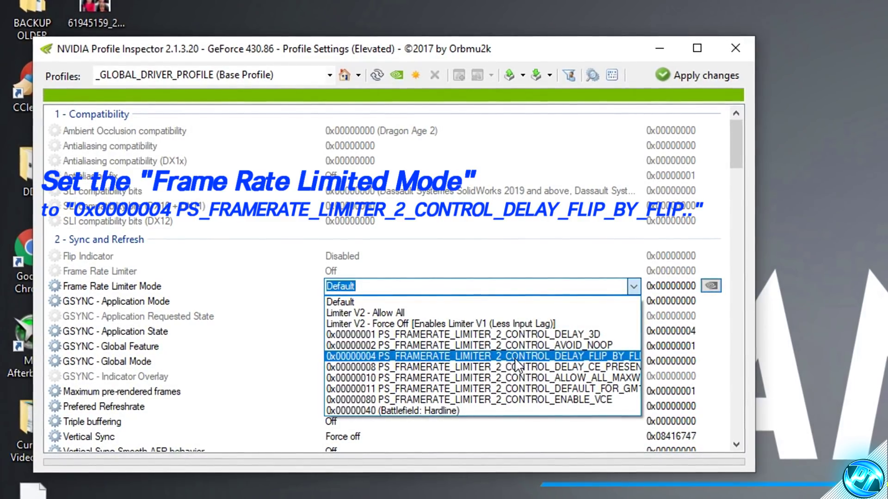
click(635, 357)
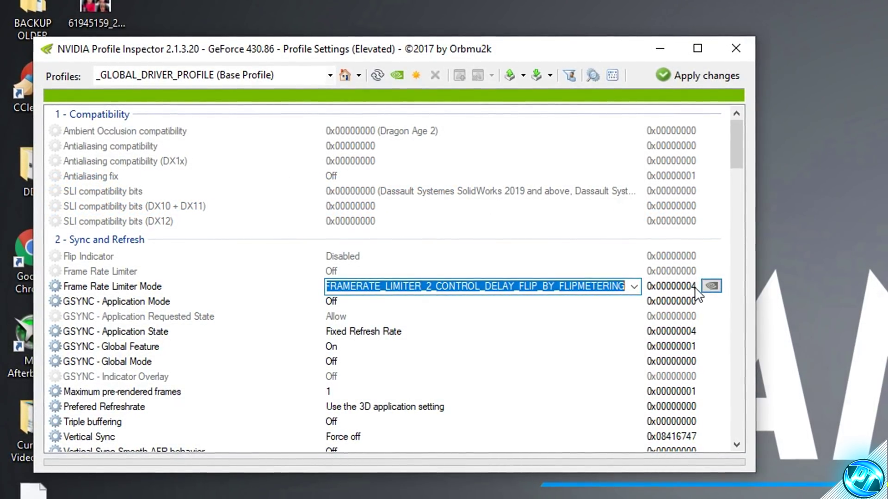
click(687, 74)
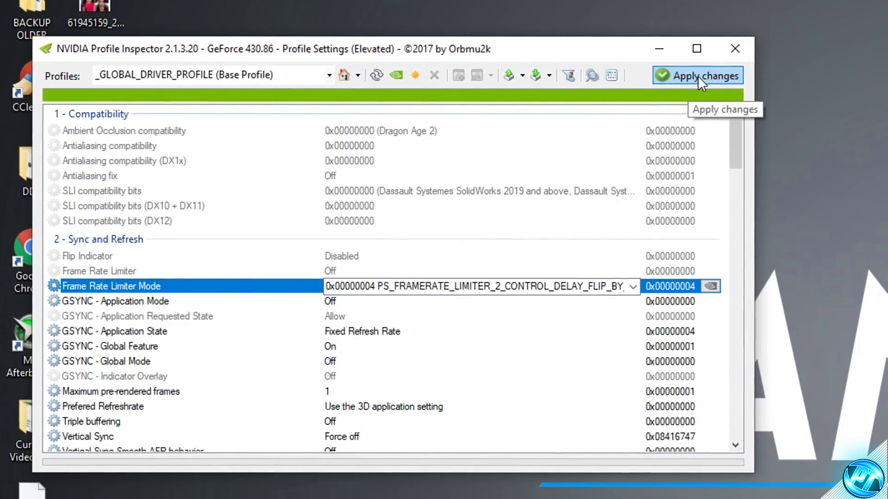
click(735, 50)
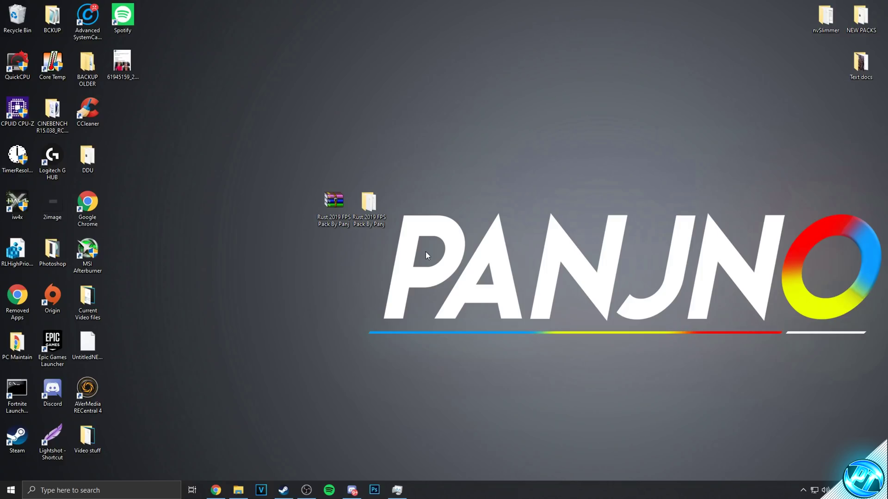
Restart the computer.
click(11, 490)
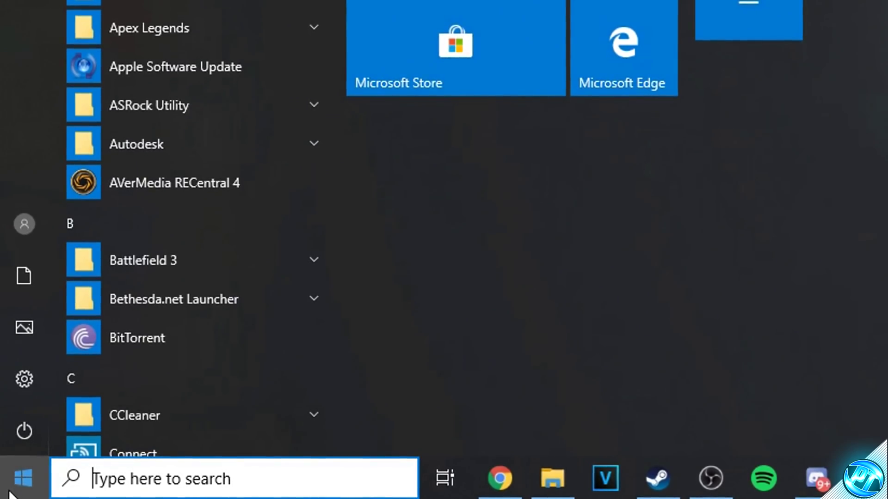
click(29, 433)
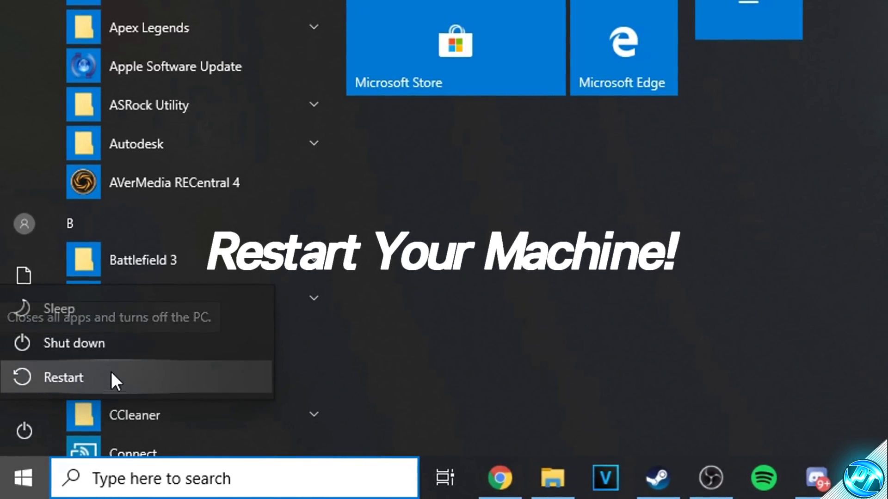
click(98, 382)
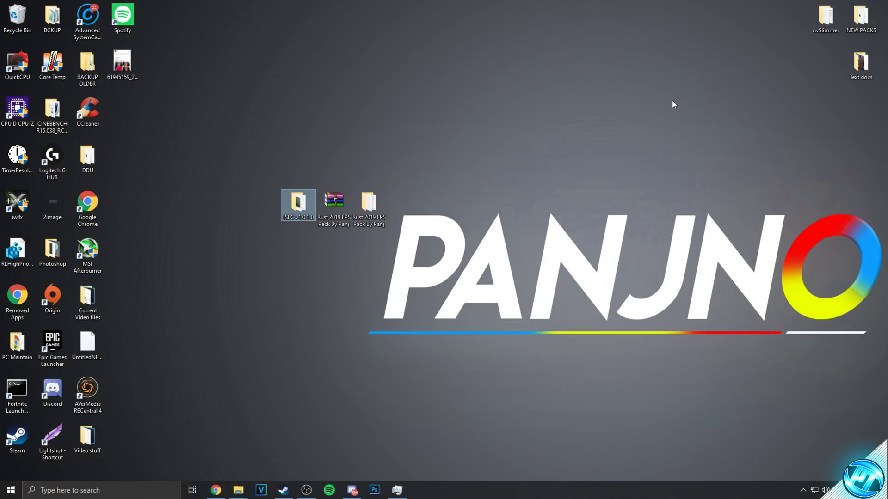
Switch to Steam with Rust selected in the library.
click(291, 493)
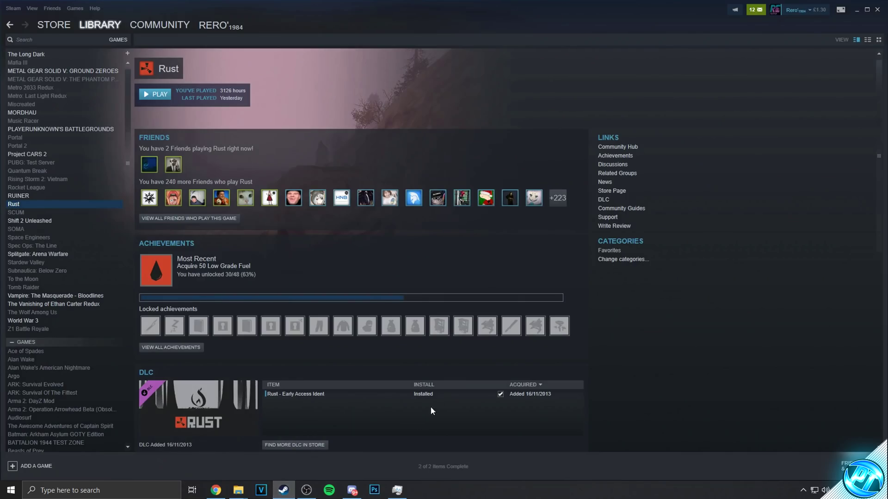